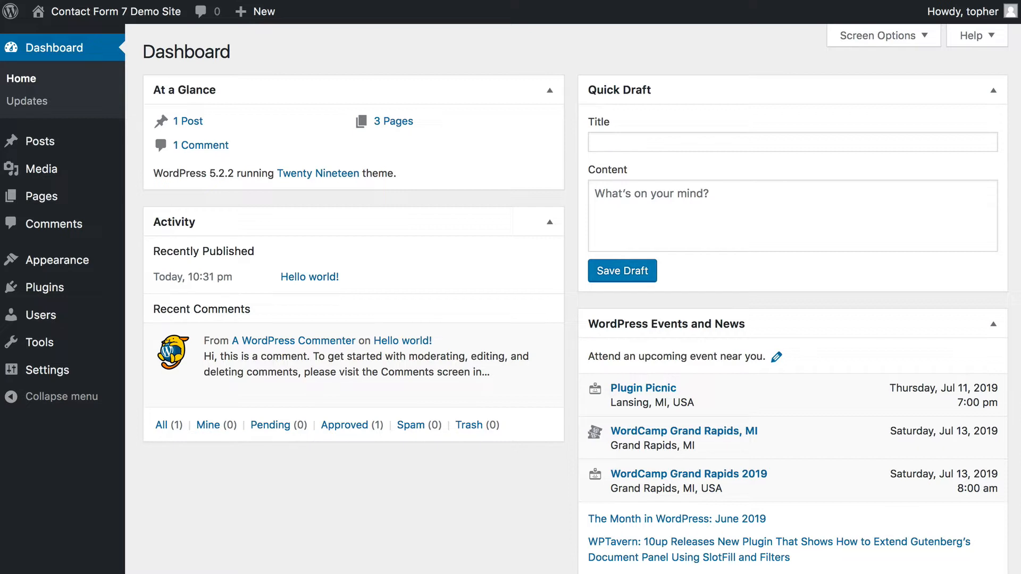
Step: Search the plugin directory for "contact form 7", and install and activate the Contact Form 7 plugin
mouse_move(56, 297)
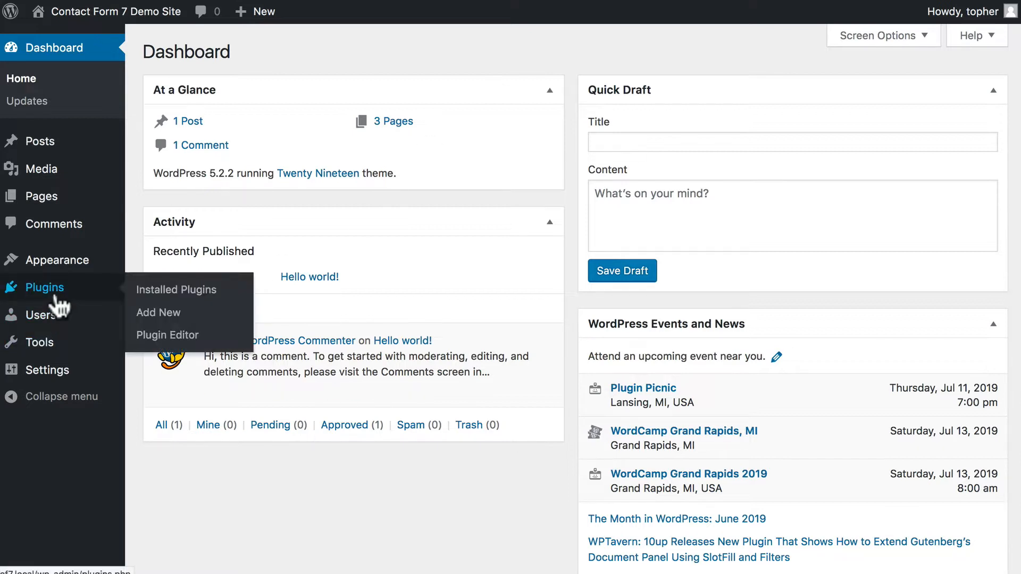
left_click(159, 315)
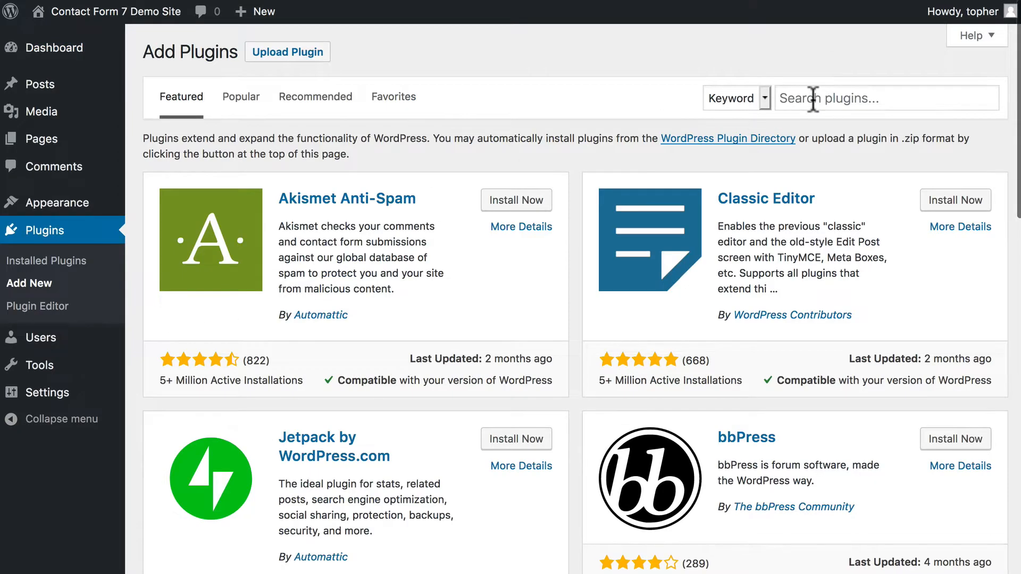
left_click(811, 97)
type("c")
key("Down")
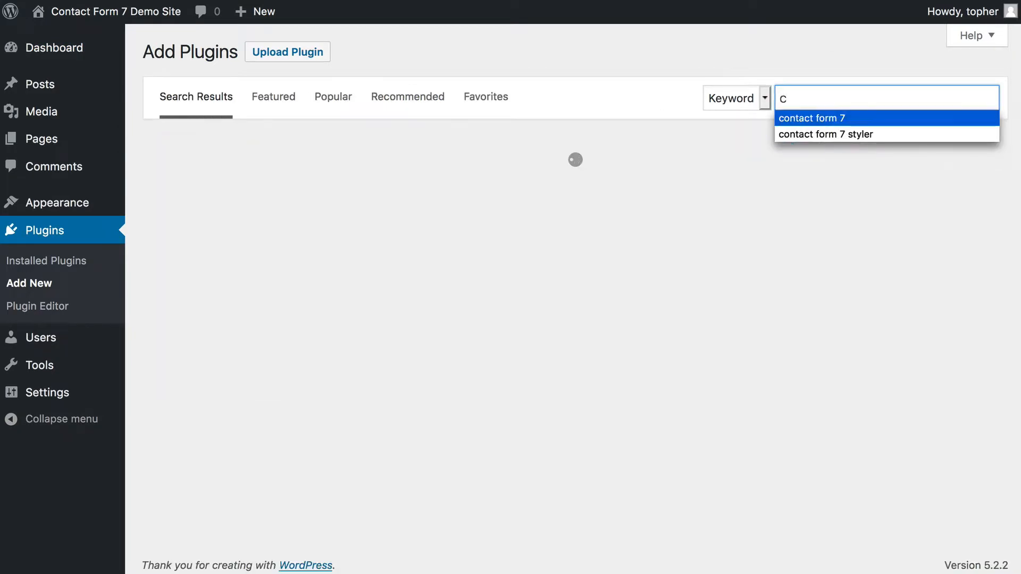
key("Return")
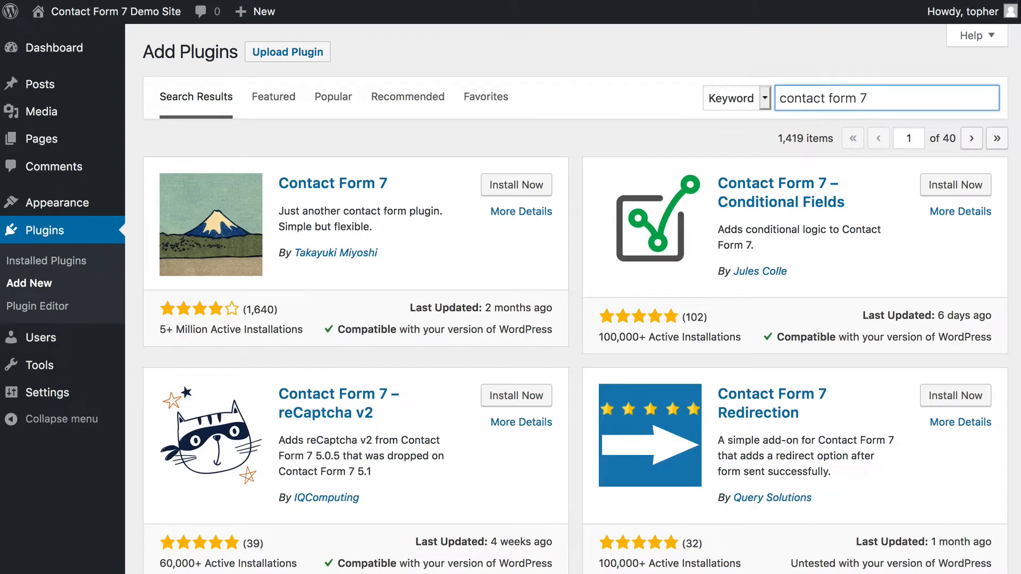
left_click(515, 187)
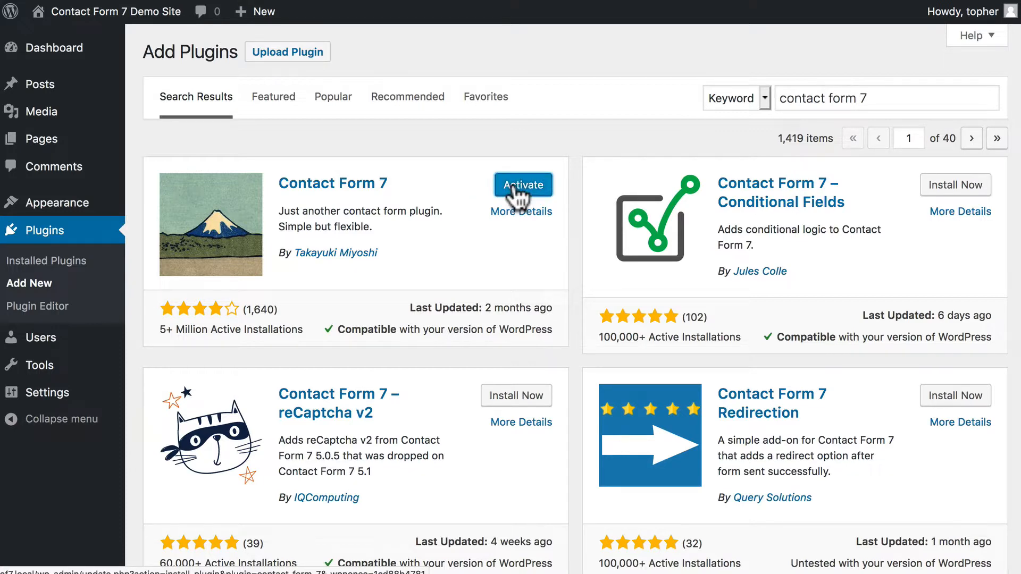
left_click(515, 186)
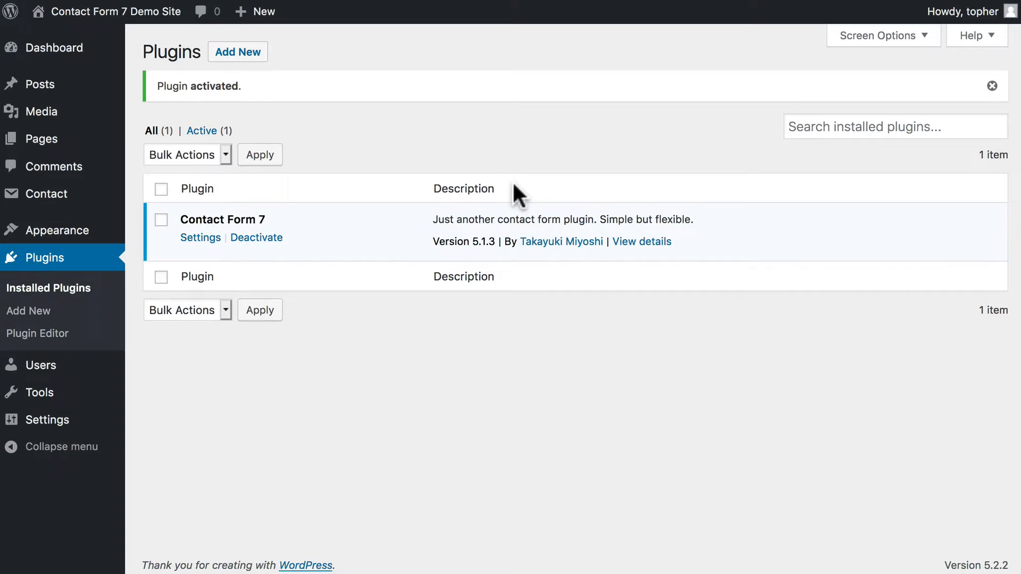
Step: Dismiss the notice above the contact forms list and open "Contact form 1" for editing
mouse_move(71, 199)
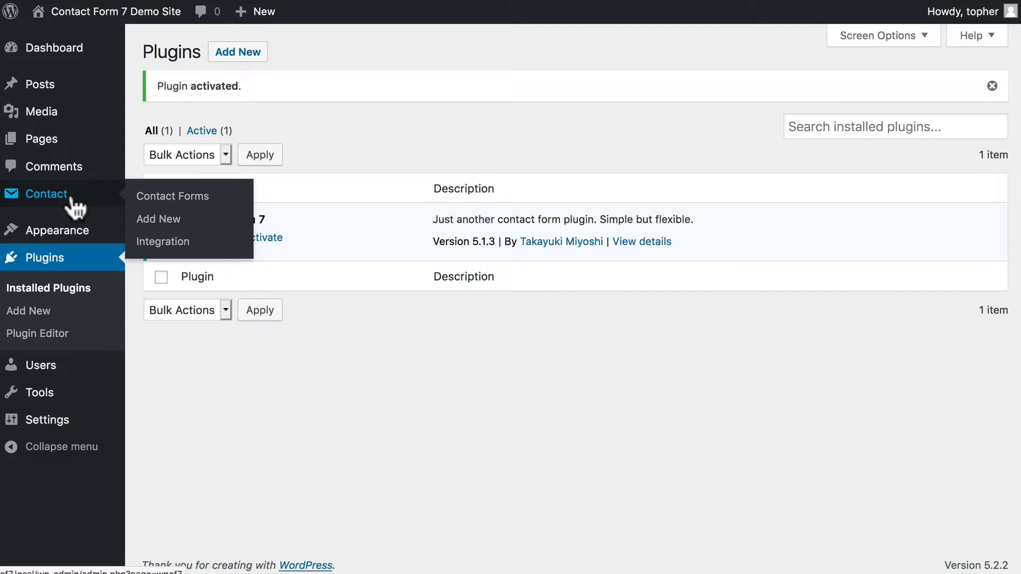
left_click(163, 198)
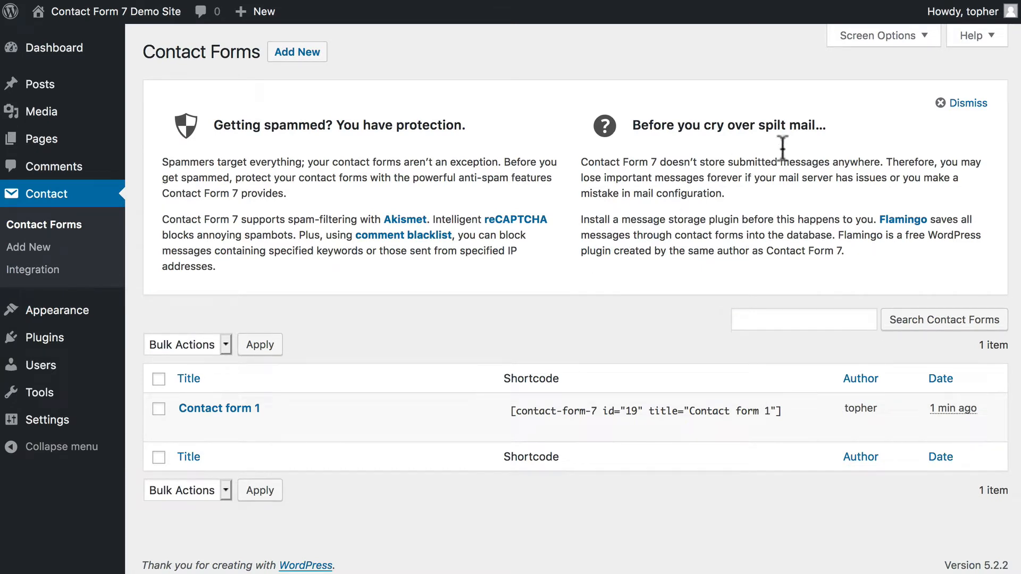
left_click(959, 104)
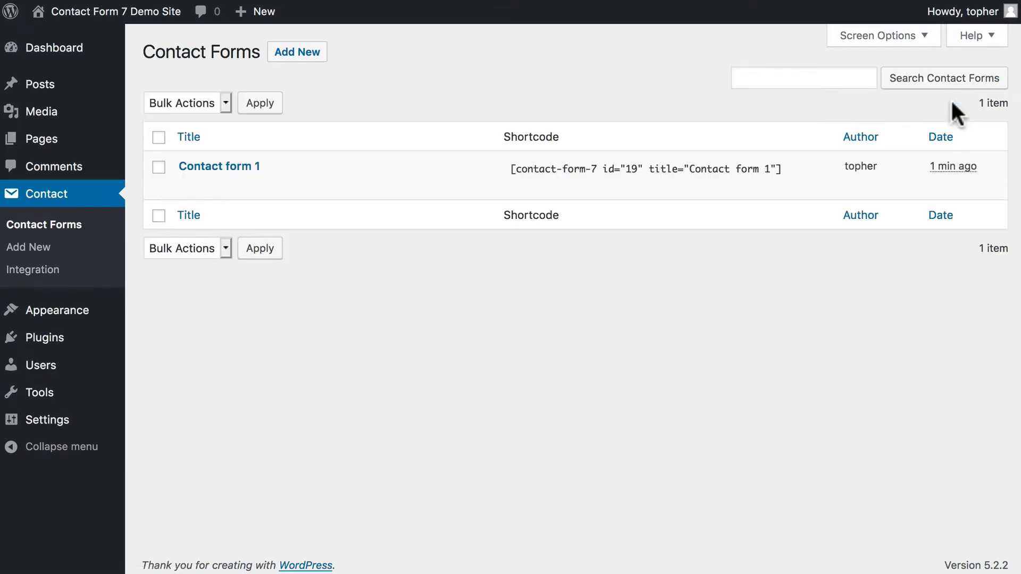
mouse_move(372, 171)
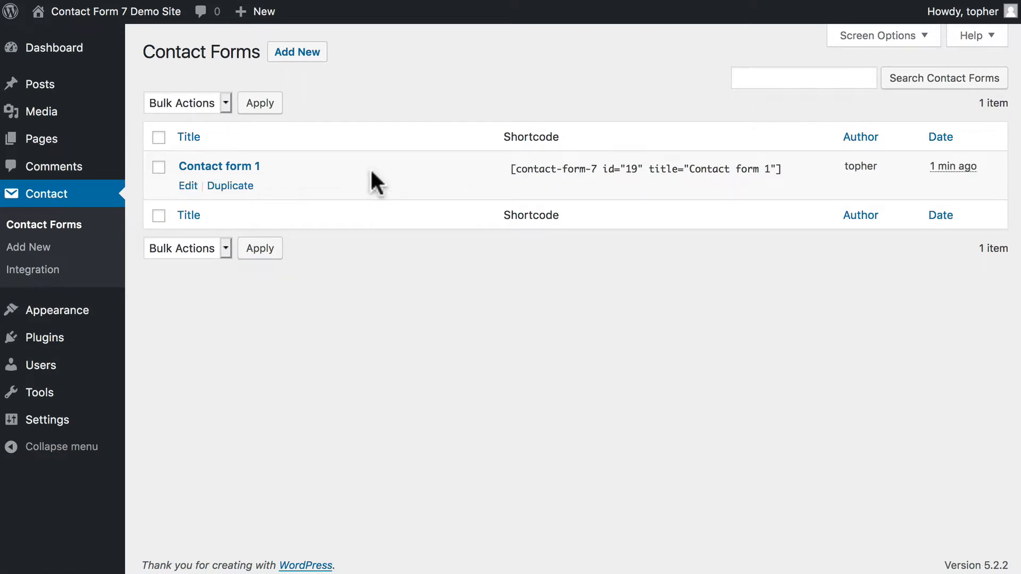
left_click(187, 186)
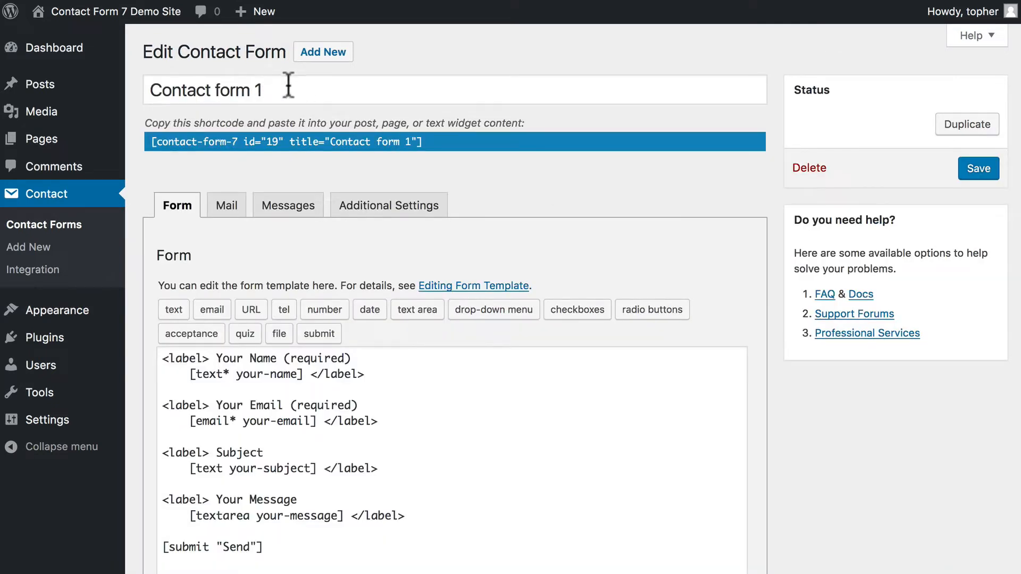
scroll(581, 218, "down", 3)
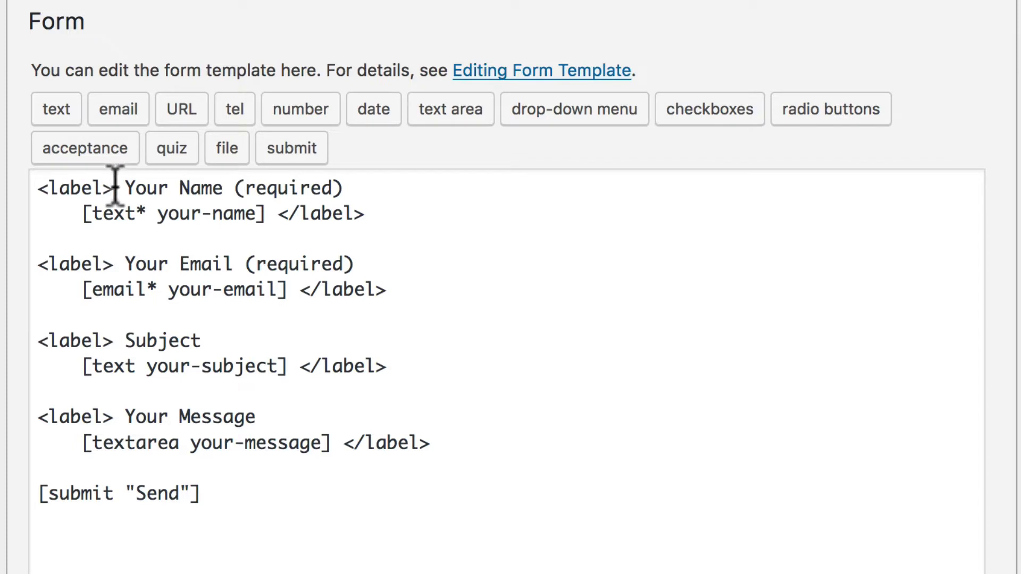
left_click_drag(112, 186, 34, 184)
triple_click(136, 184)
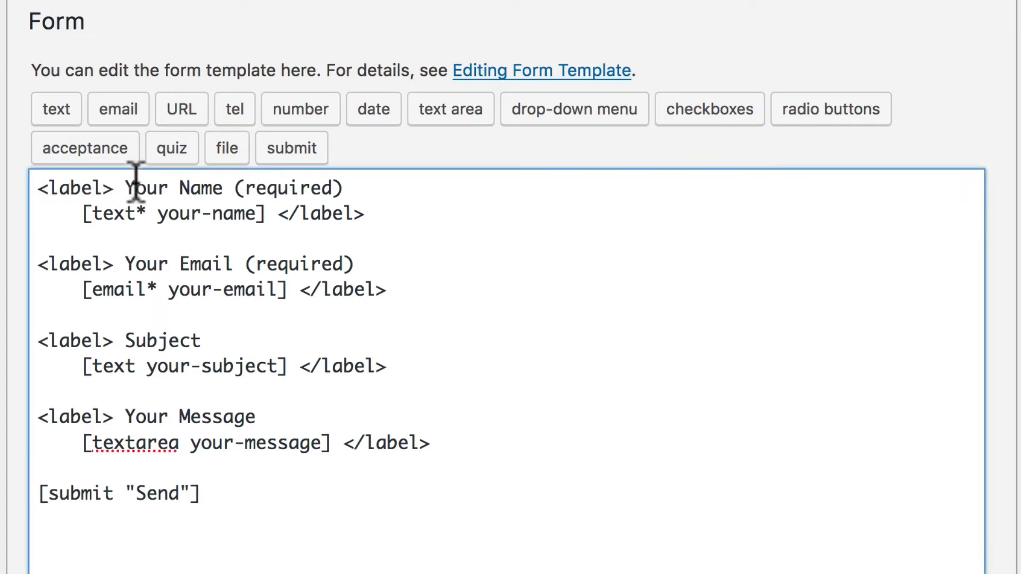
left_click(136, 185)
Step: Insert a required tel tag below the Your Email field in the form template, wrapped in a "Your Email (required)" label
left_click(268, 214)
key("Return")
key("Return")
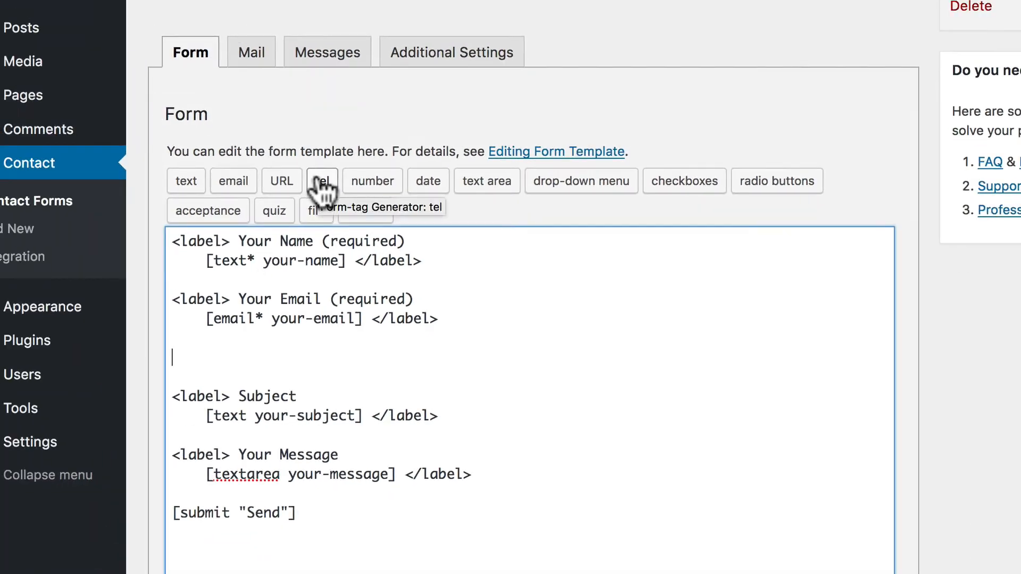
left_click(321, 183)
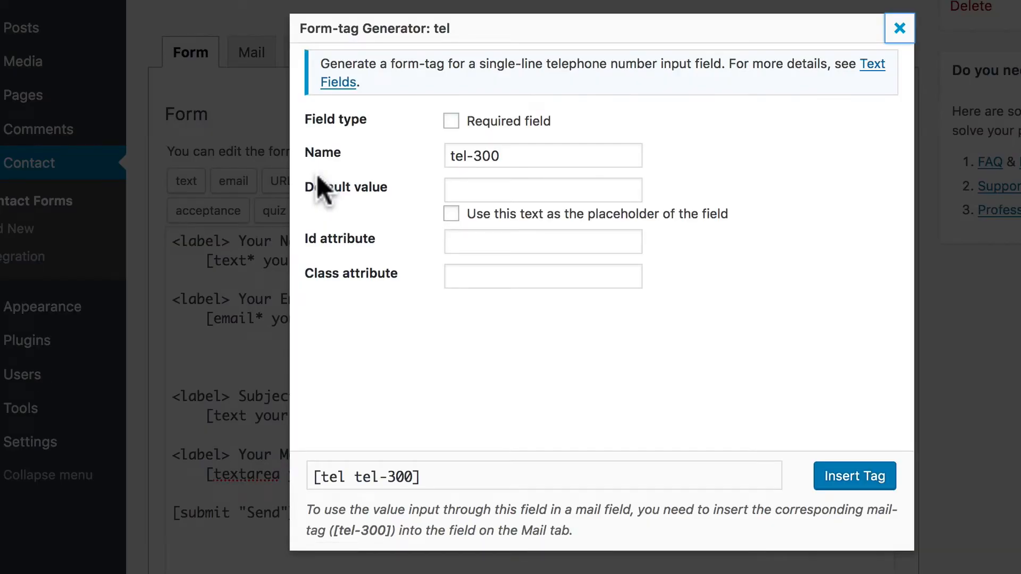
left_click(499, 128)
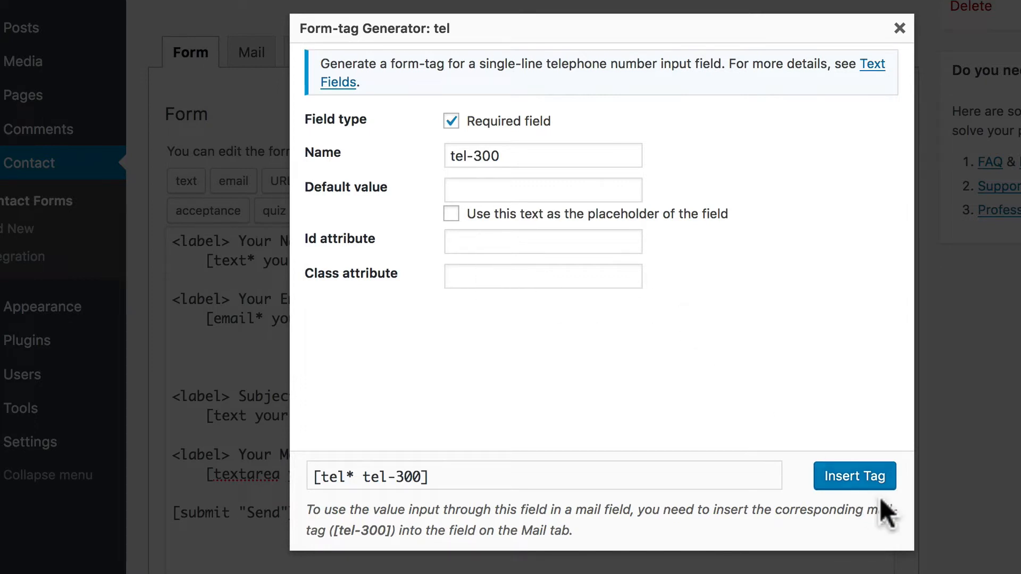
left_click(855, 477)
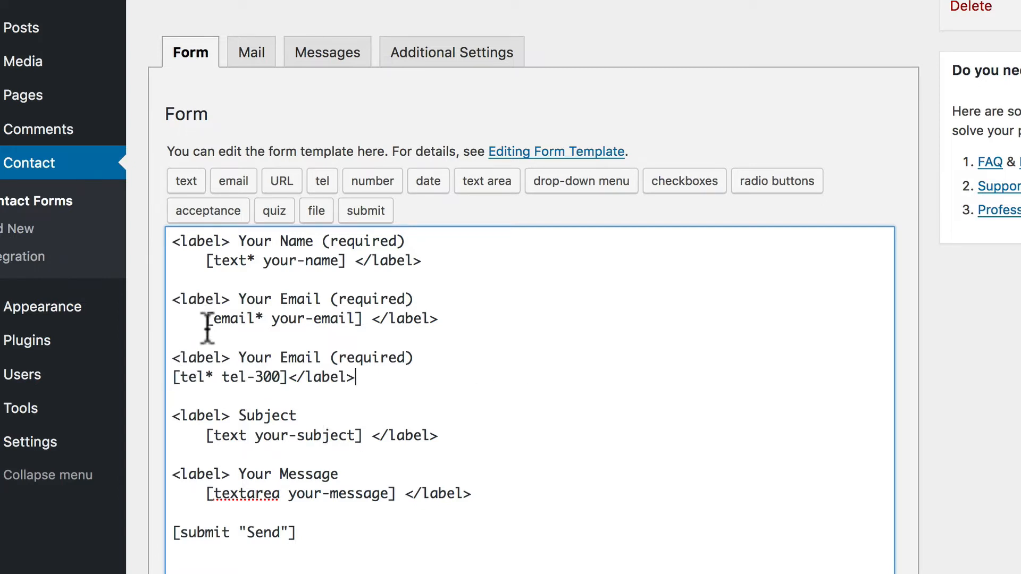
Step: Add a space between the telephone tag and its closing label tag, and save the contact form
left_click(287, 377)
scroll(506, 387, "down", 5)
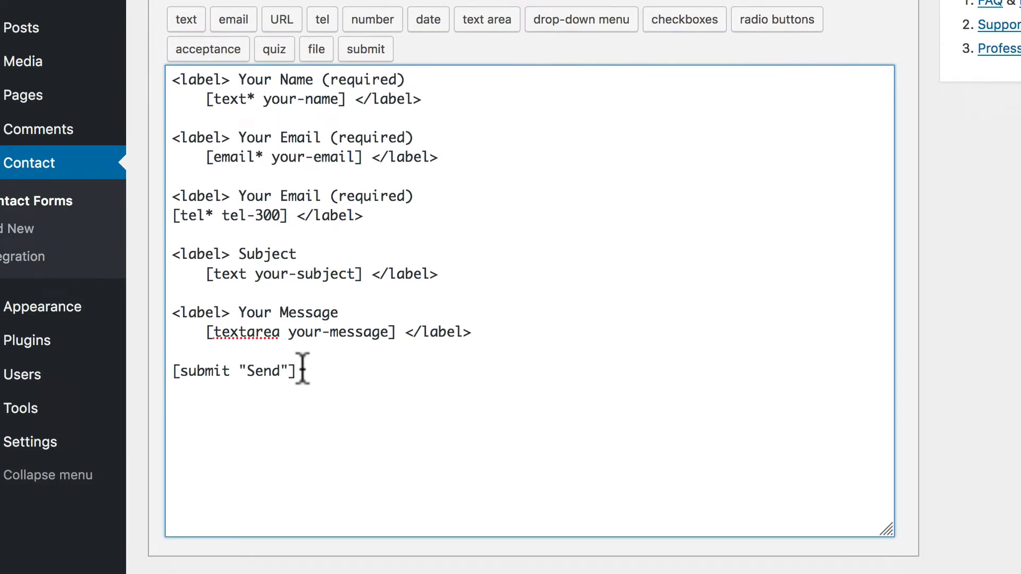
scroll(300, 365, "up", 3)
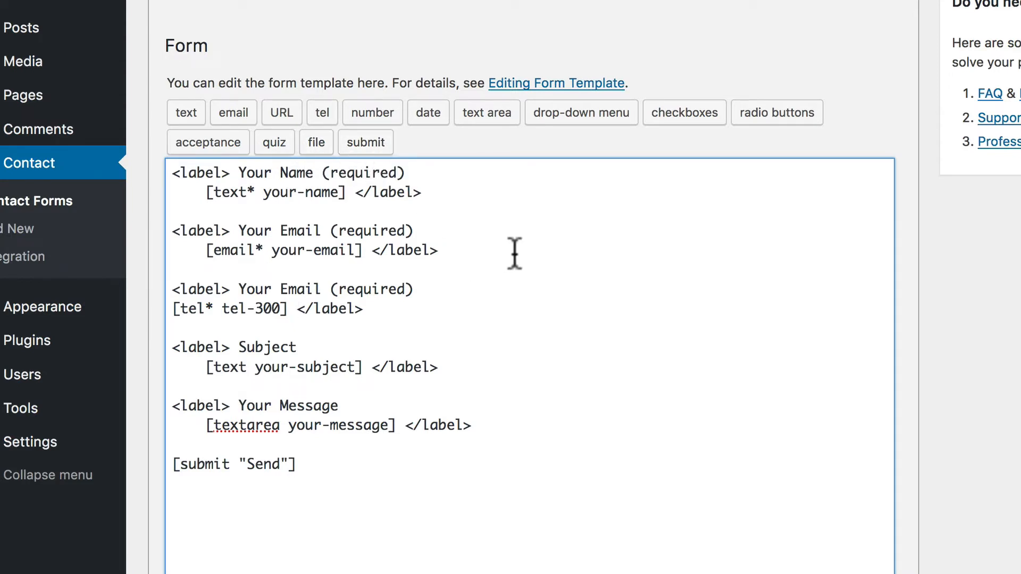
scroll(371, 284, "down", 3)
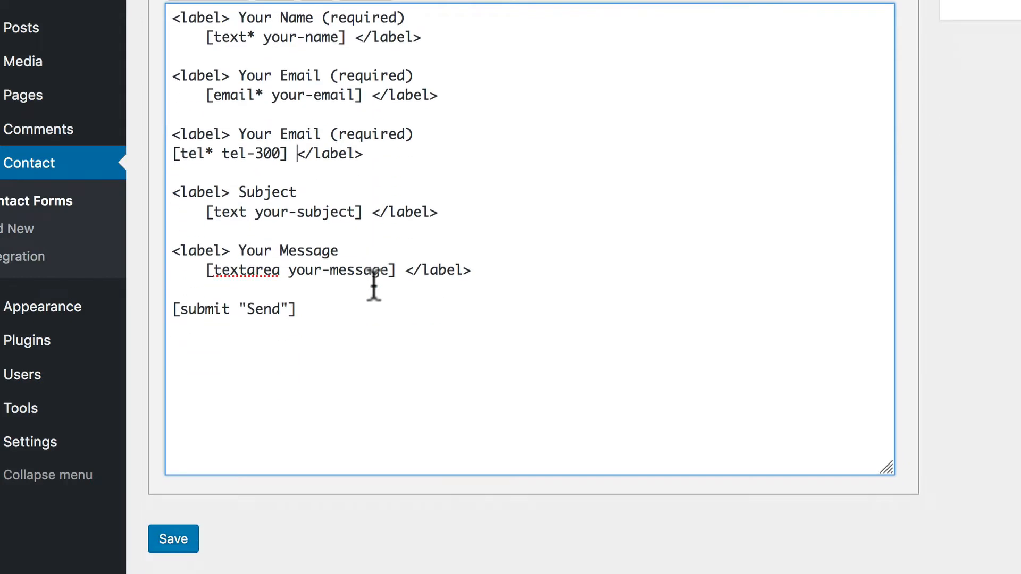
left_click(178, 539)
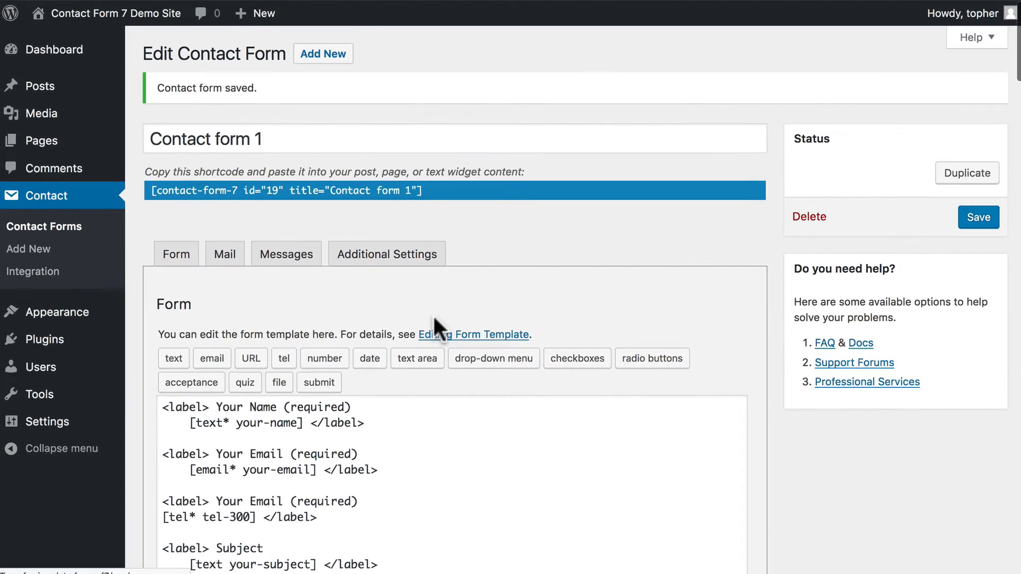
Step: Set the From field of the form's mail template to "[your-name] <[your-email]>"
scroll(334, 306, "down", 2)
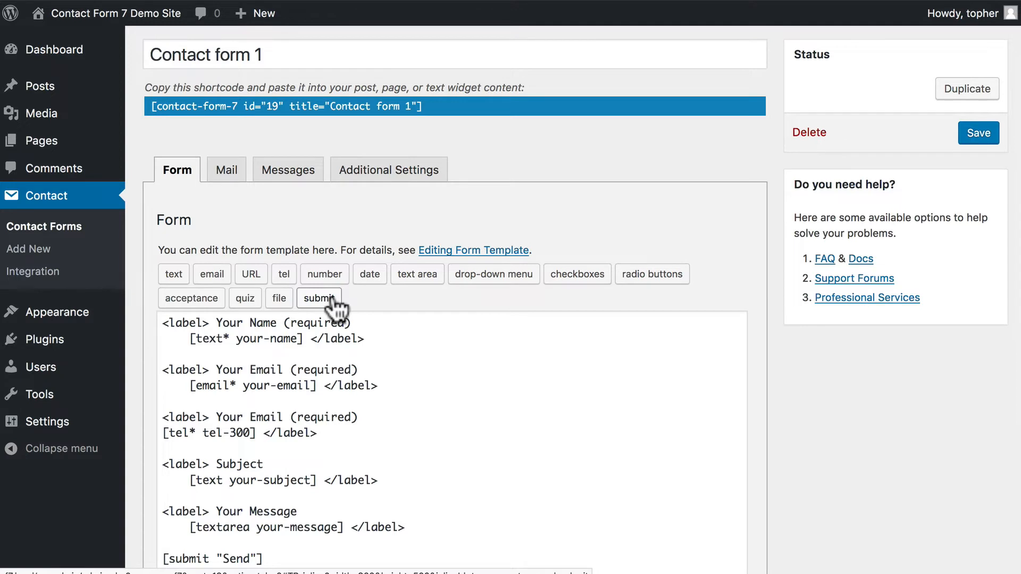
left_click(224, 173)
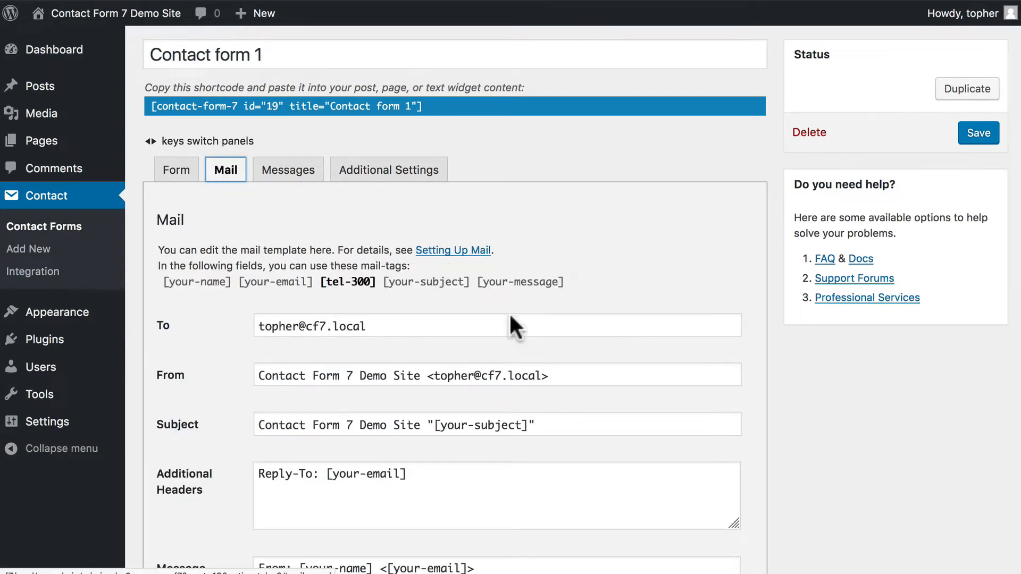
scroll(649, 343, "down", 3)
scroll(653, 346, "down", 2)
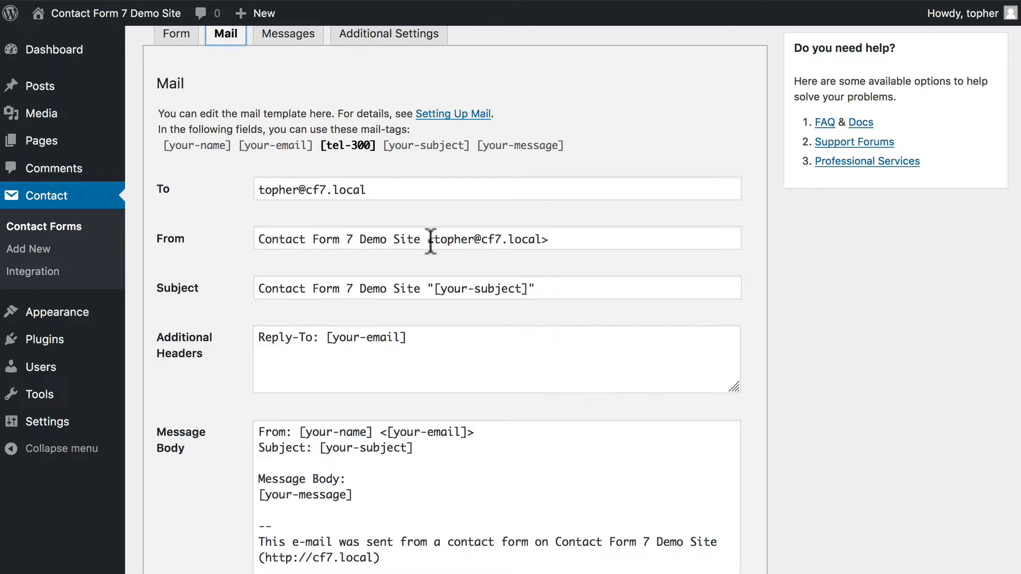
left_click(567, 238)
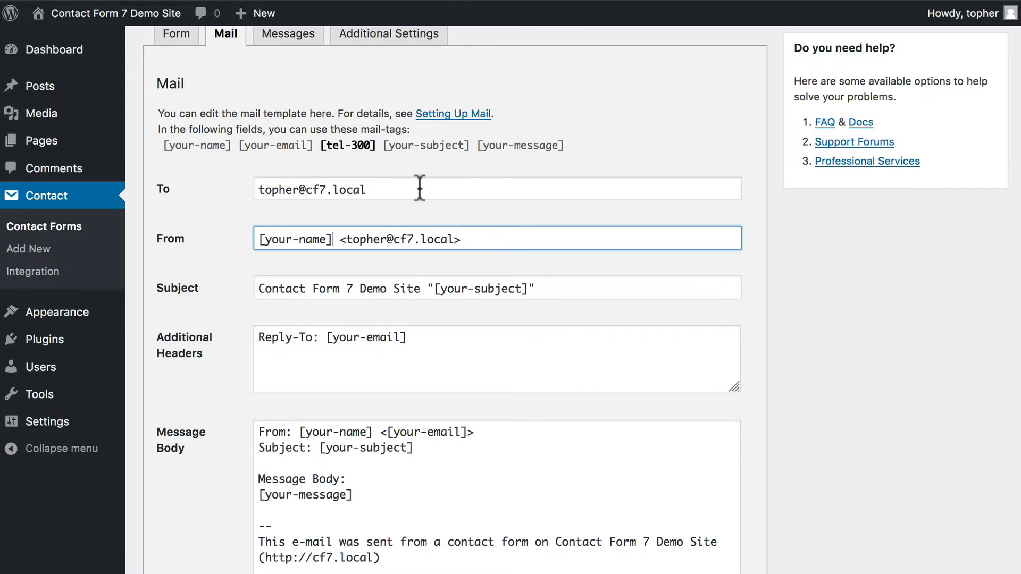
left_click(297, 147)
key("ctrl+c")
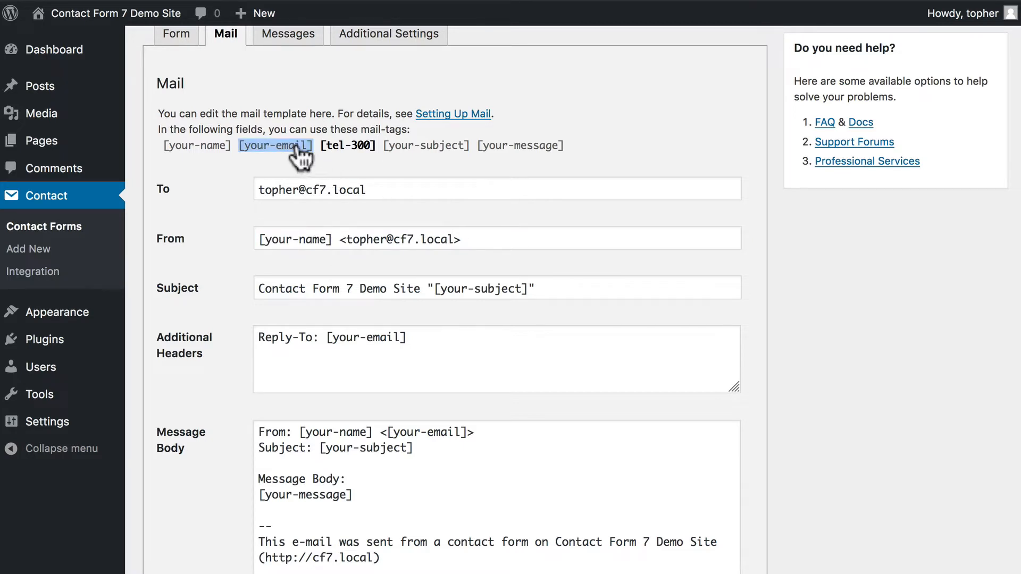
left_click(461, 240)
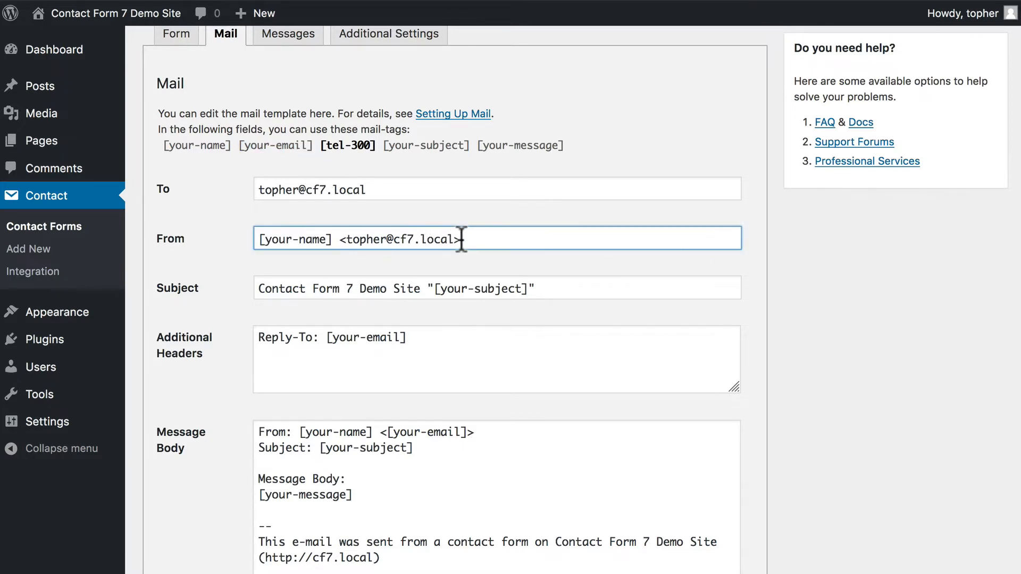
left_click_drag(454, 239, 346, 240)
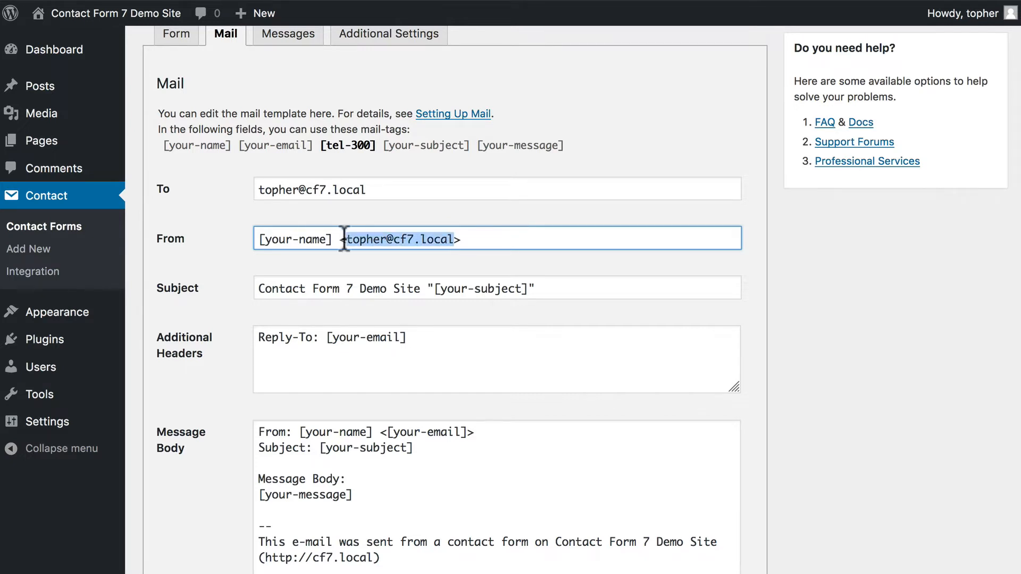
key("ctrl+v")
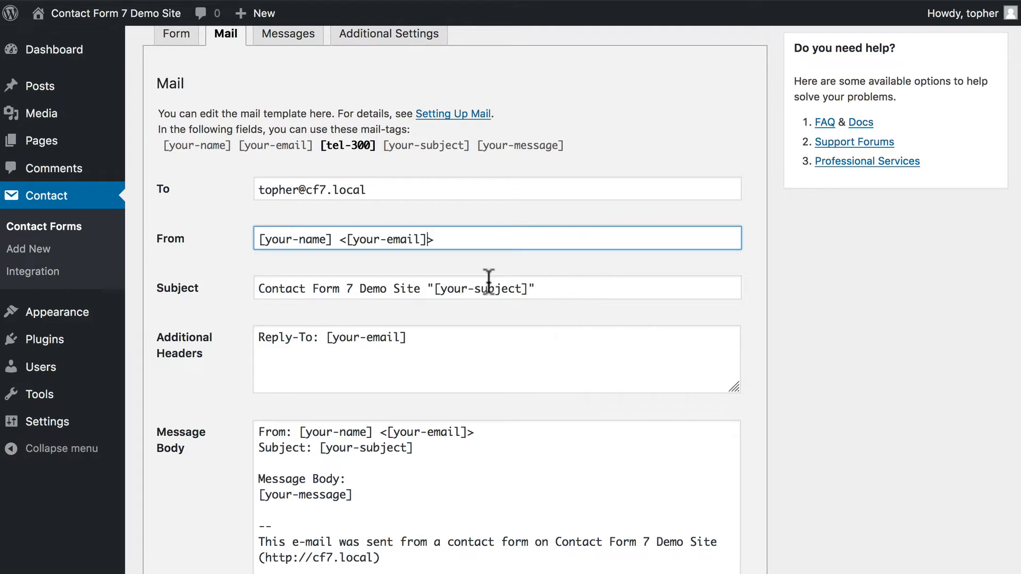
Step: Reduce the mail template's Subject to only "[your-subject]", removing the site name and quotation marks
left_click_drag(435, 287, 219, 271)
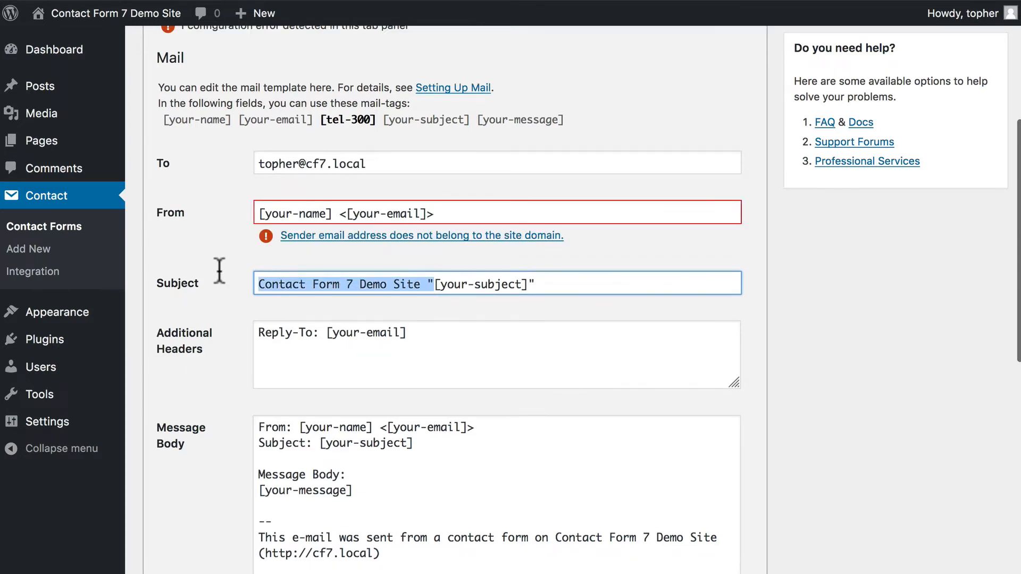
key("BackSpace")
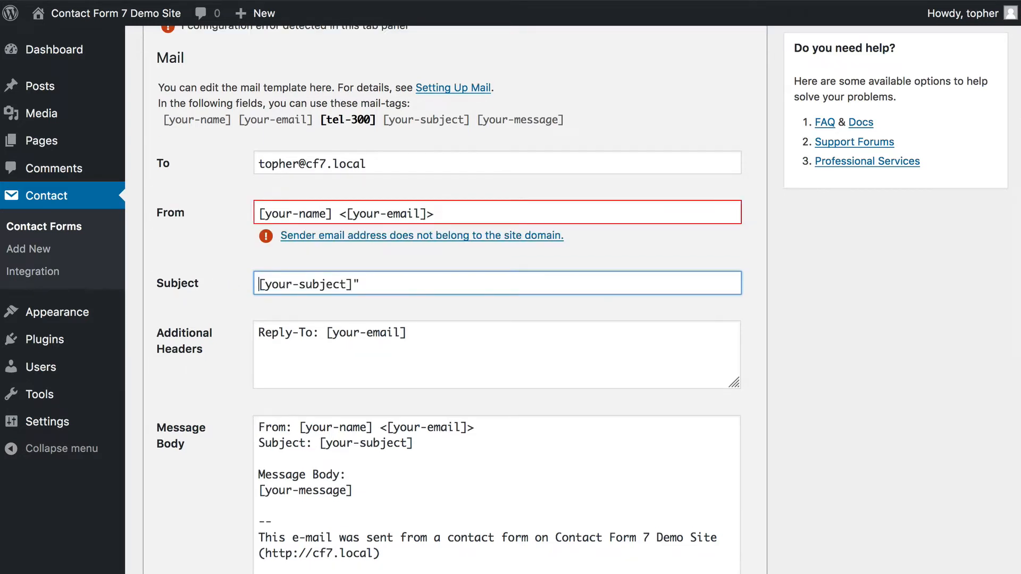
left_click(393, 290)
key("BackSpace")
left_click(399, 264)
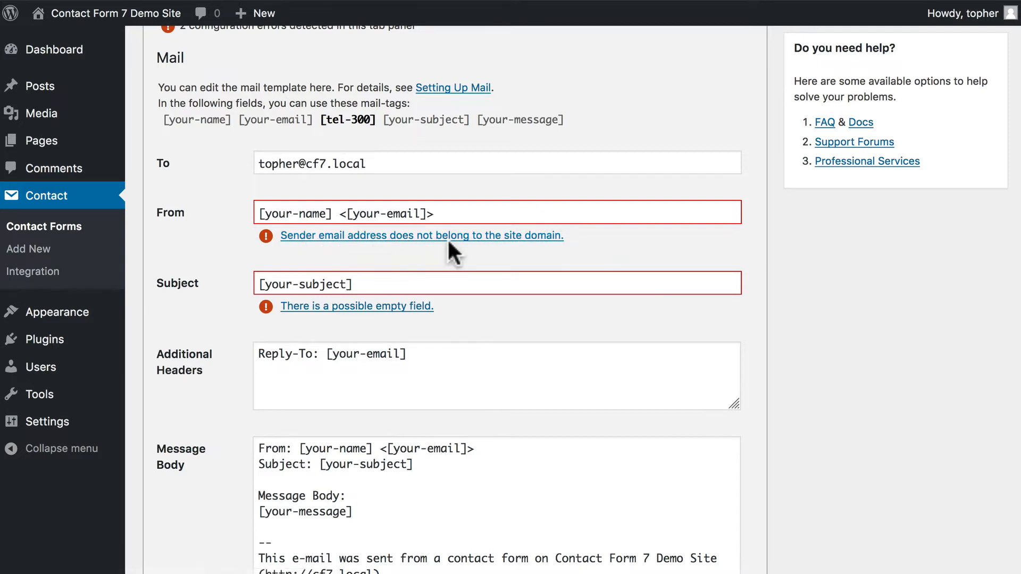
Step: Examine the mail template's additional headers and the From and Subject lines of its message body
left_click(420, 366)
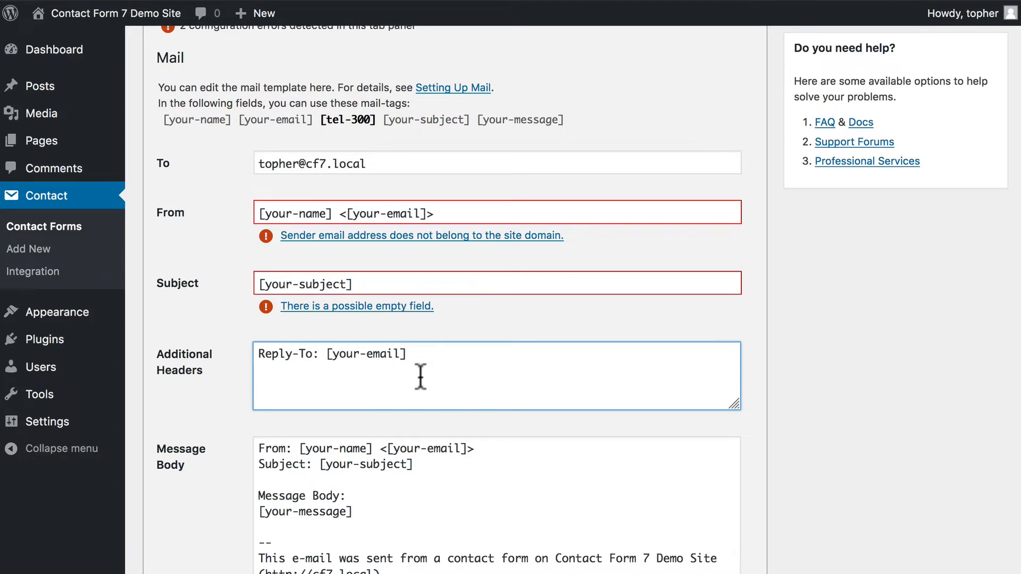
scroll(420, 376, "down", 5)
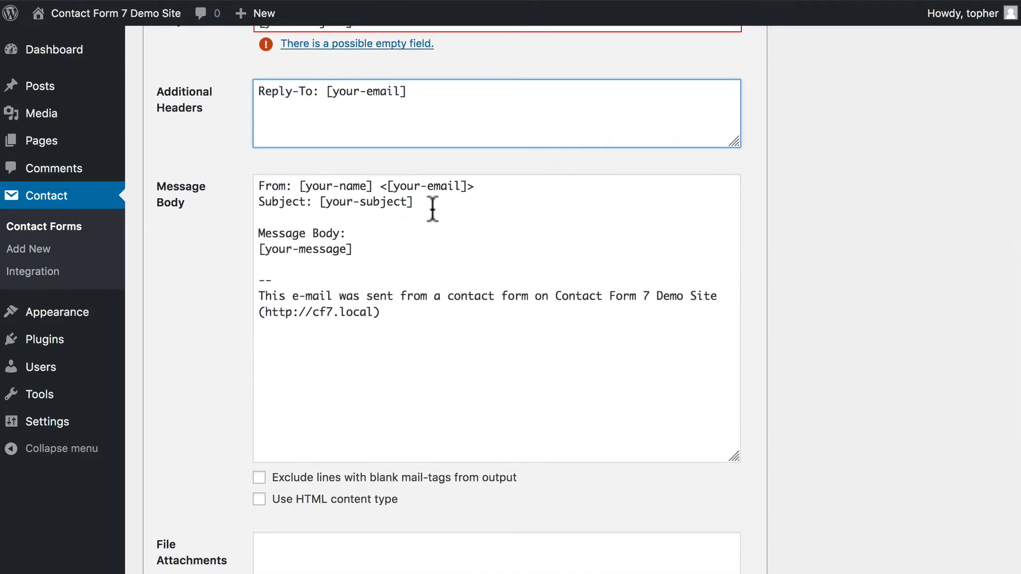
left_click_drag(429, 201, 233, 168)
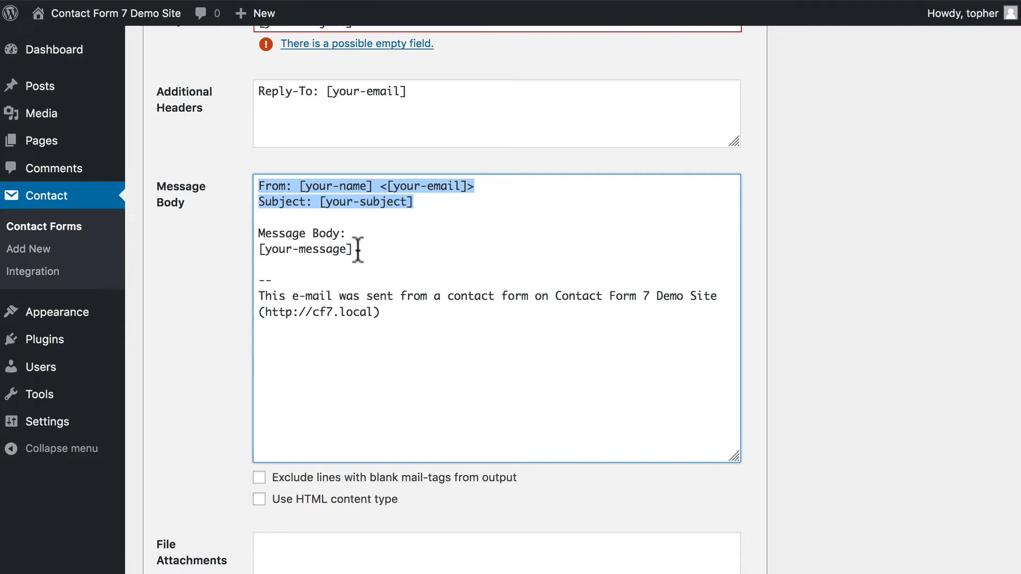
Step: Examine the mail template's message body, file attachments field and the optional Mail (2) template
left_click_drag(358, 250, 244, 241)
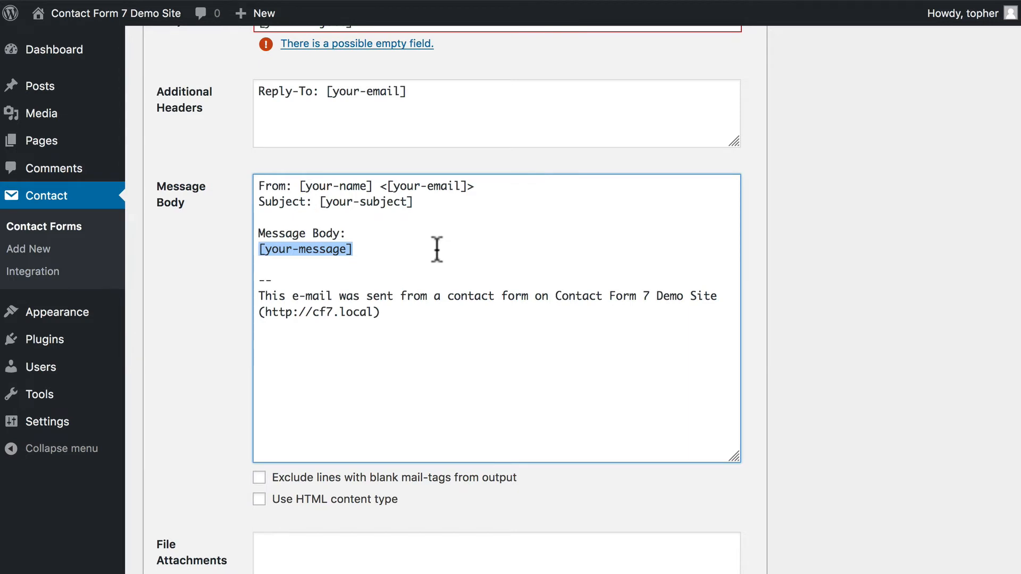
left_click(401, 311)
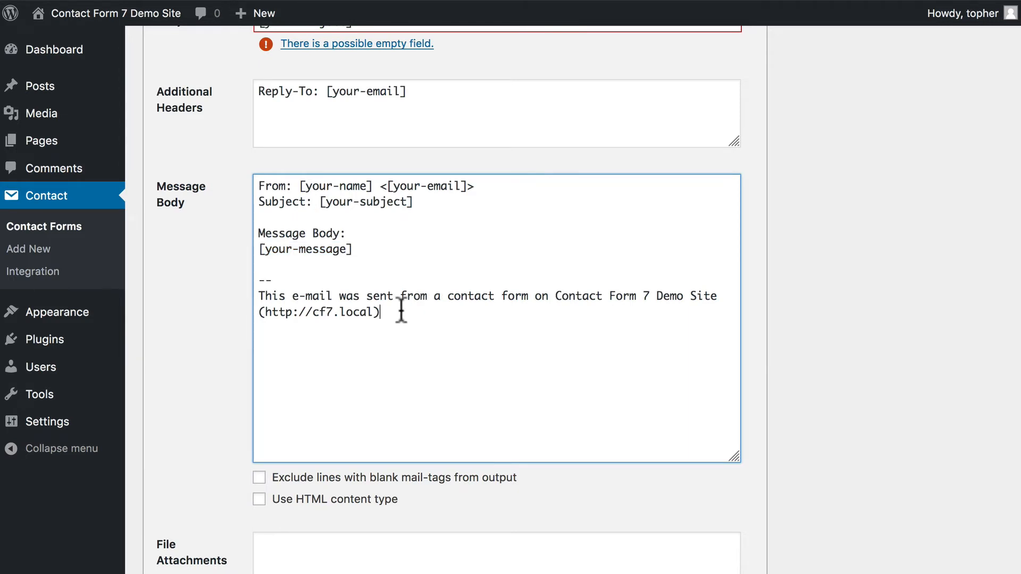
scroll(434, 306, "down", 4)
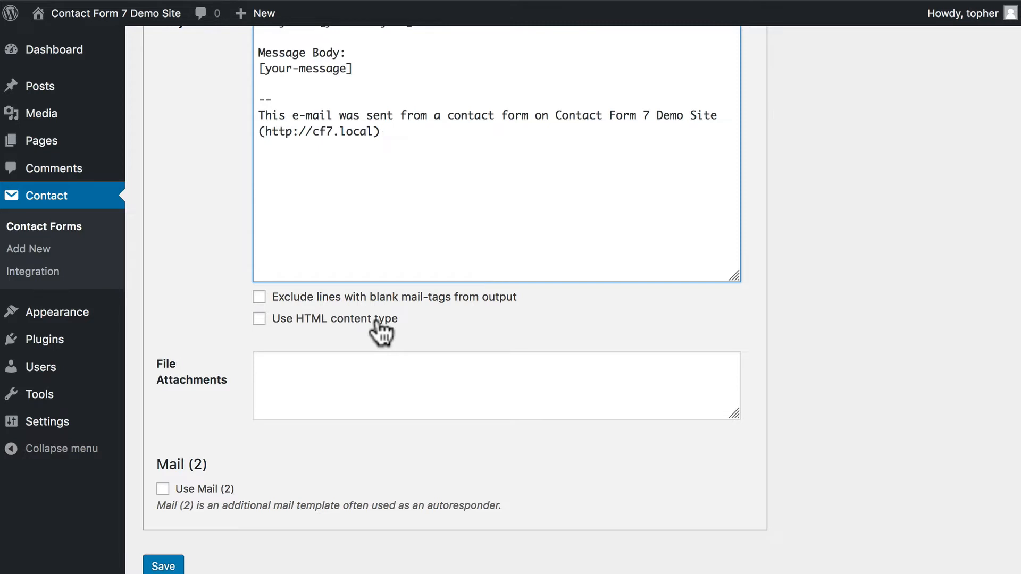
left_click(351, 379)
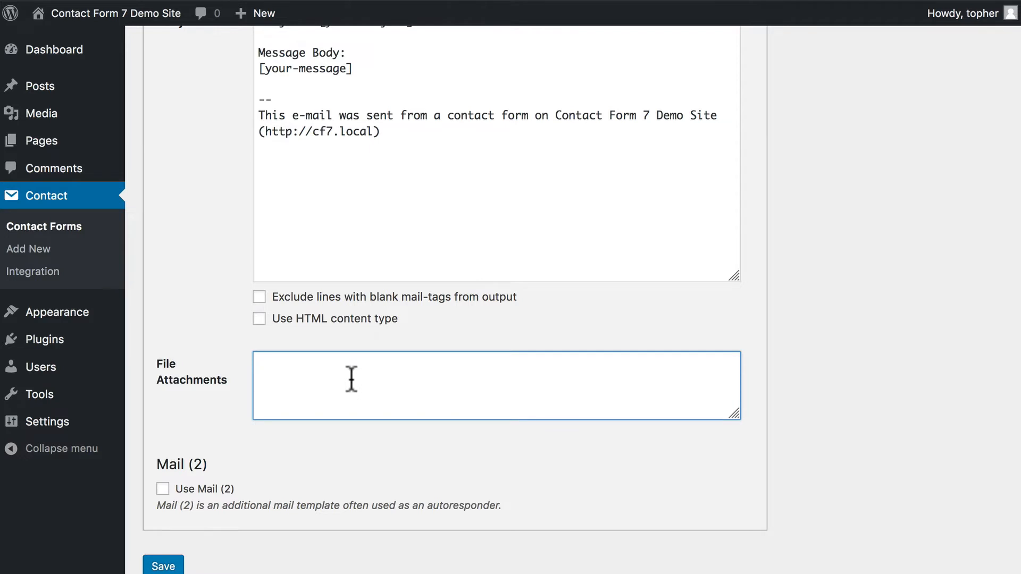
scroll(351, 379, "down", 2)
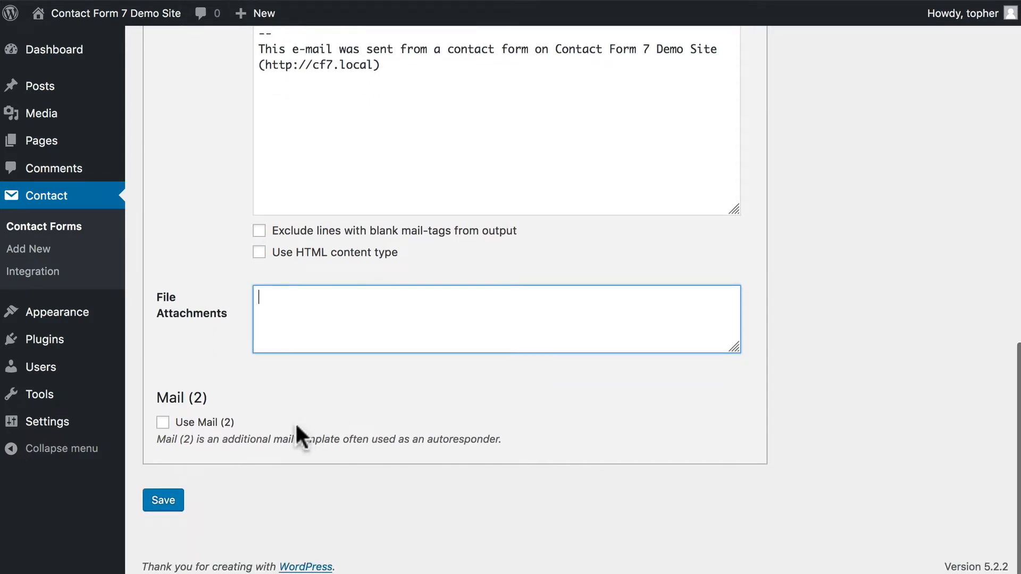
left_click(197, 423)
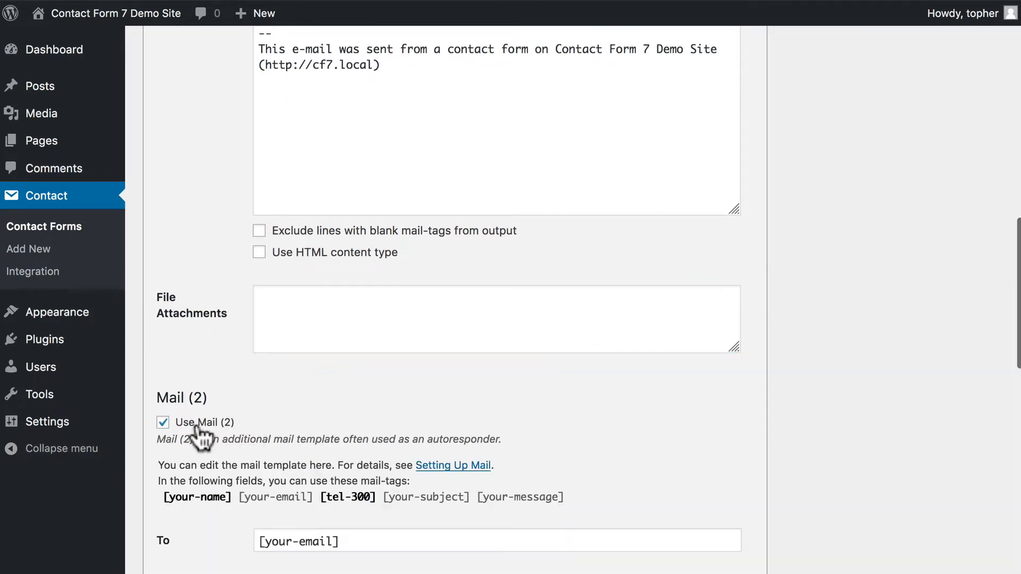
left_click(199, 424)
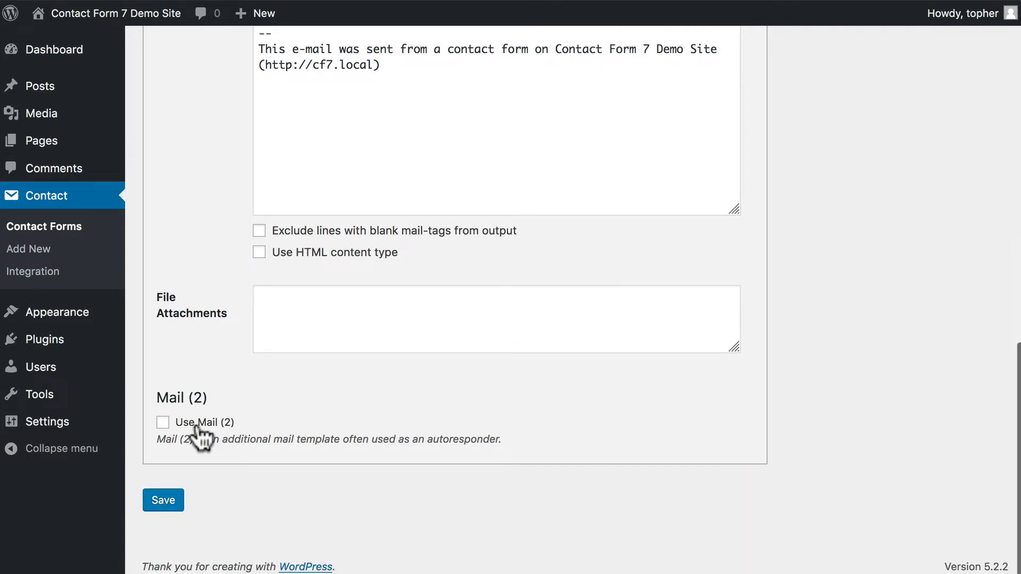
Step: Review the edited mail template and save the contact form
scroll(317, 321, "up", 15)
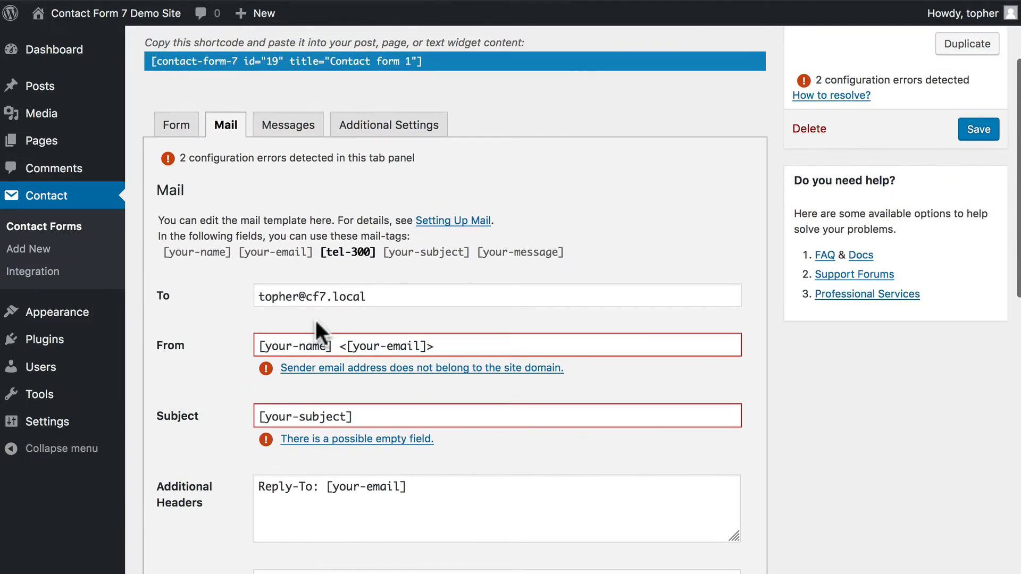
scroll(317, 319, "down", 12)
left_click(164, 504)
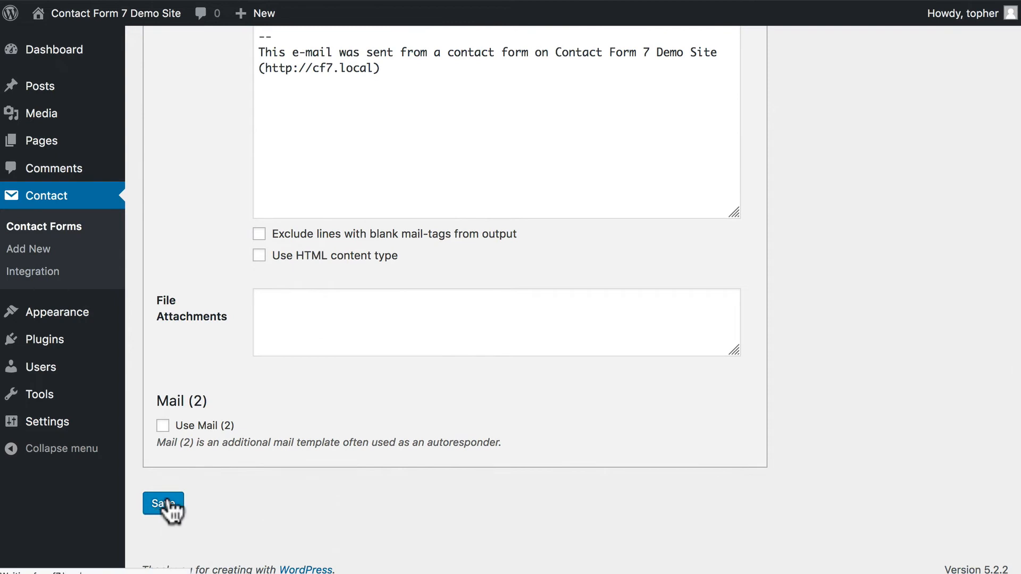
Step: Examine the contact form's editable response messages, from successful sending through to the invalid telephone number message
scroll(319, 239, "up", 4)
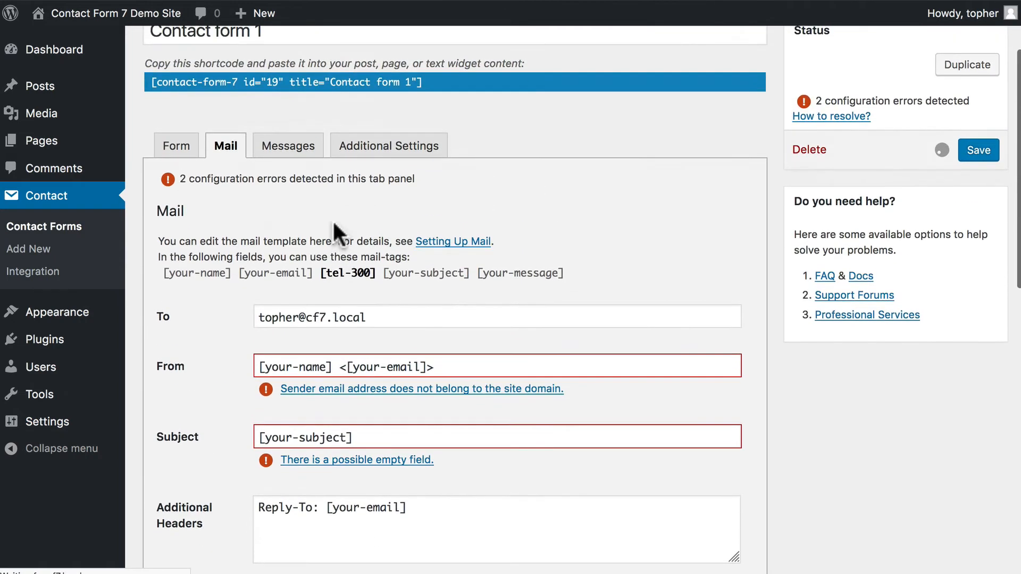
left_click(283, 261)
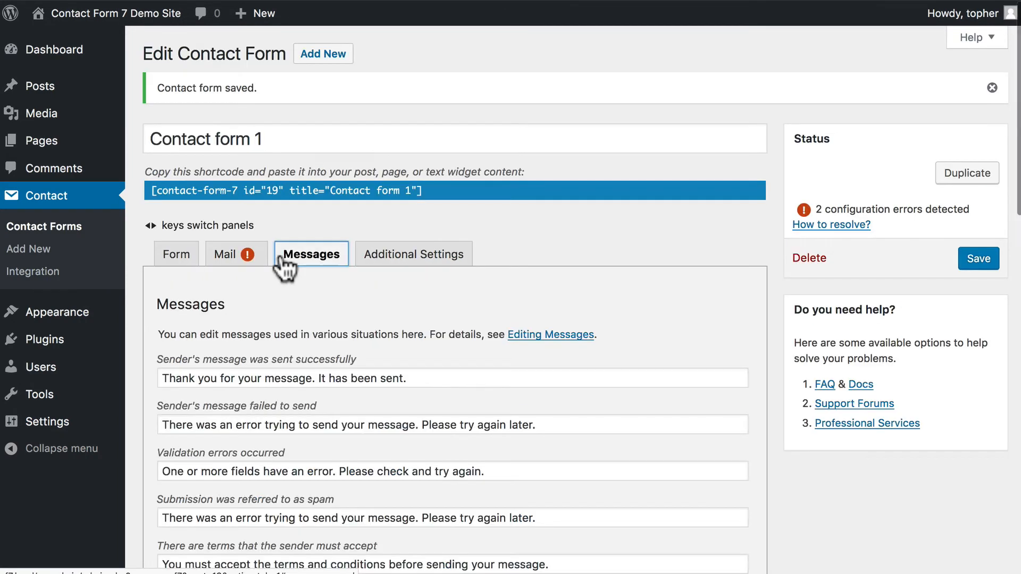
scroll(693, 325, "down", 3)
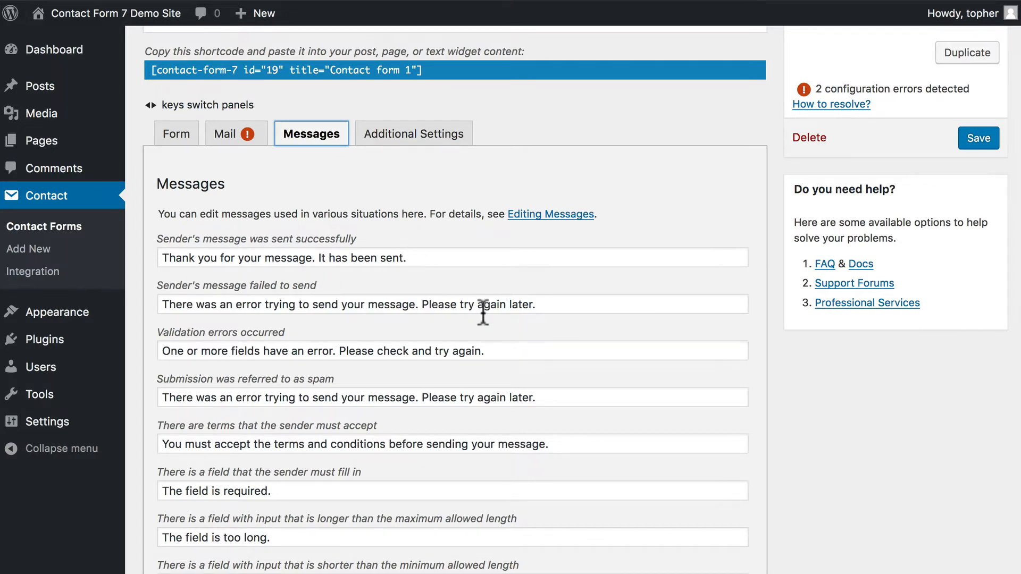
scroll(483, 312, "down", 10)
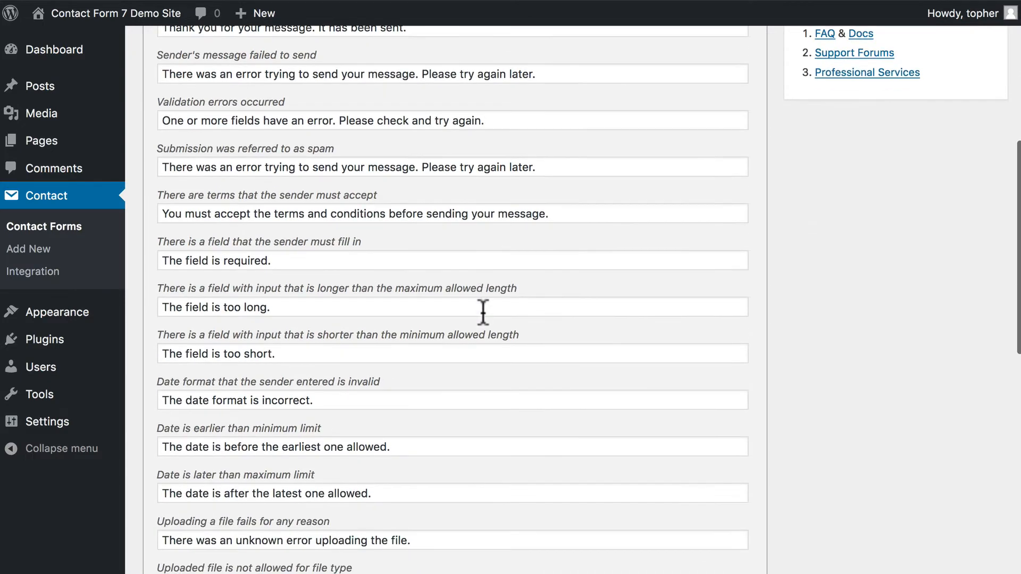
scroll(482, 313, "down", 7)
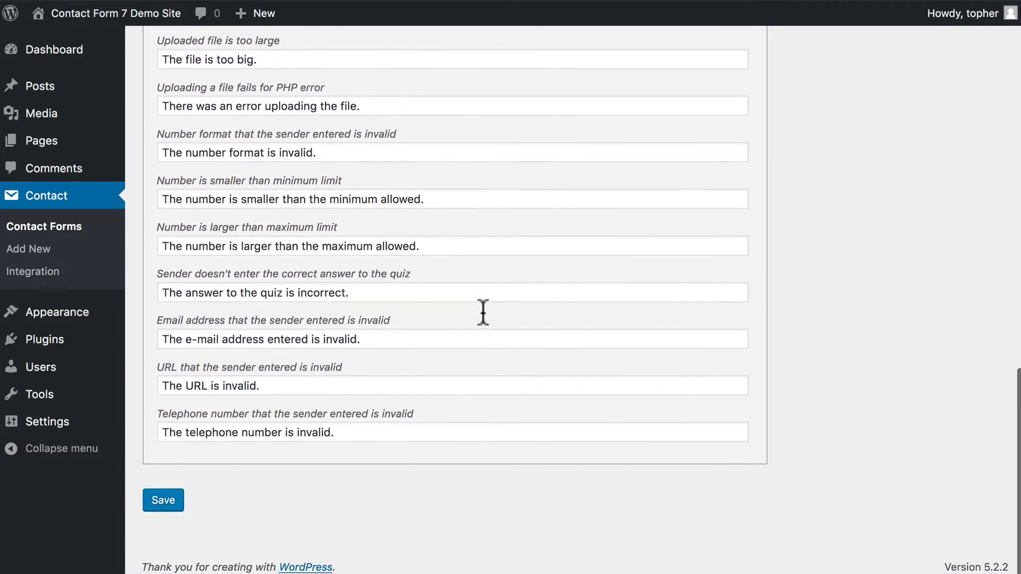
scroll(482, 313, "up", 15)
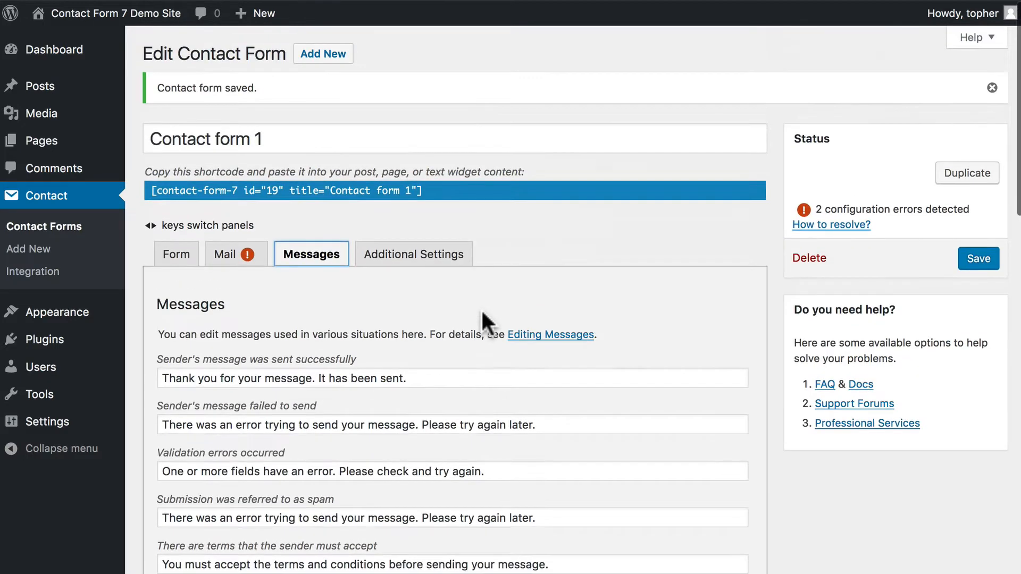
Step: Read the Additional Settings documentation on subscribers-only mode, demo mode and skip mail, and return to the form's additional settings
left_click(429, 265)
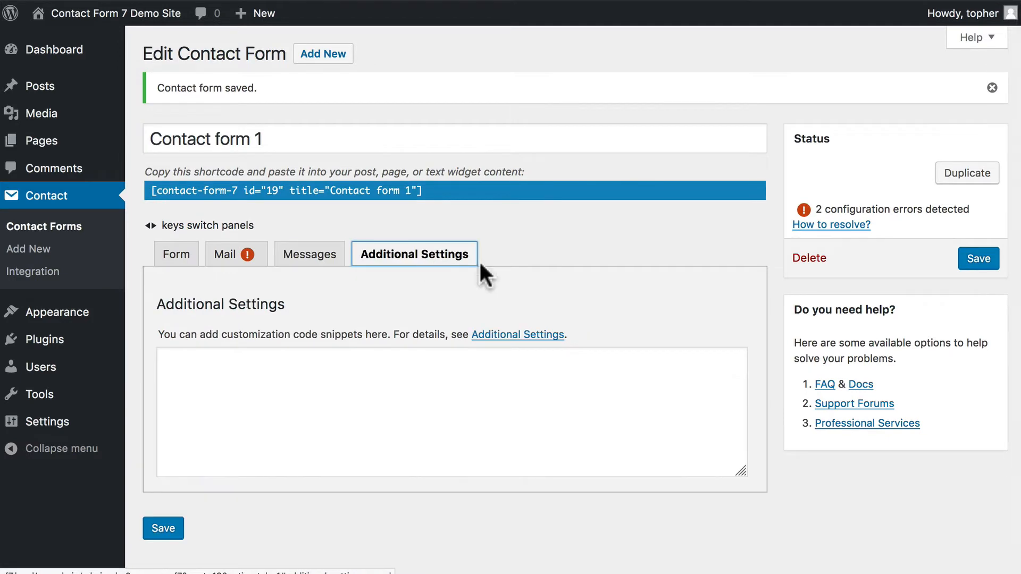
left_click(511, 335)
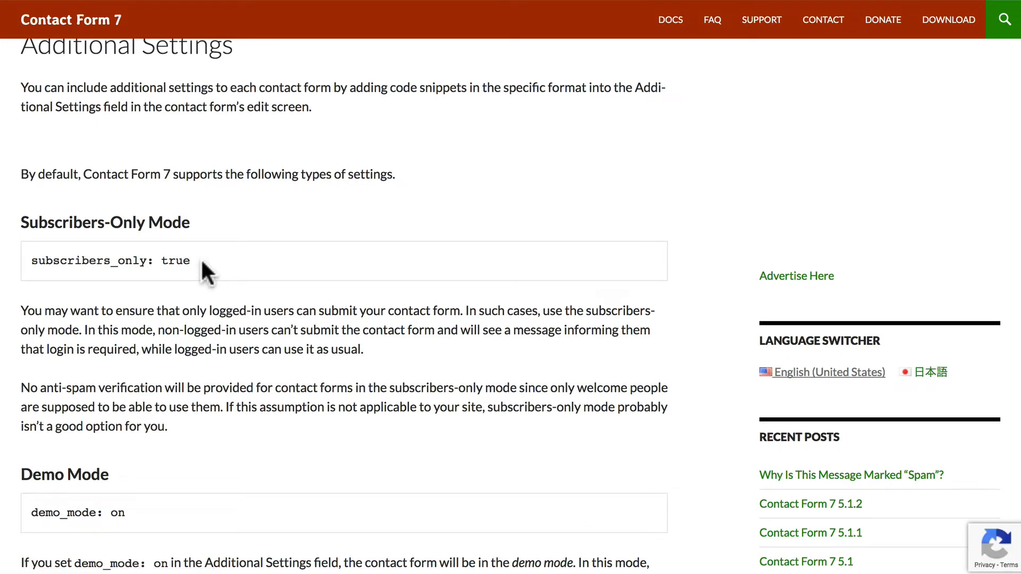
scroll(202, 262, "down", 6)
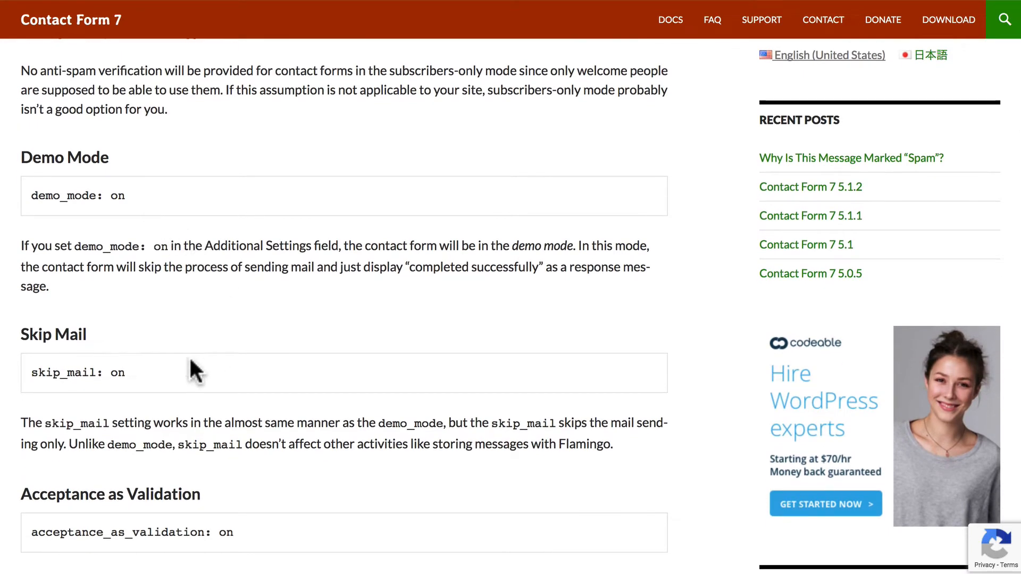
scroll(180, 367, "down", 2)
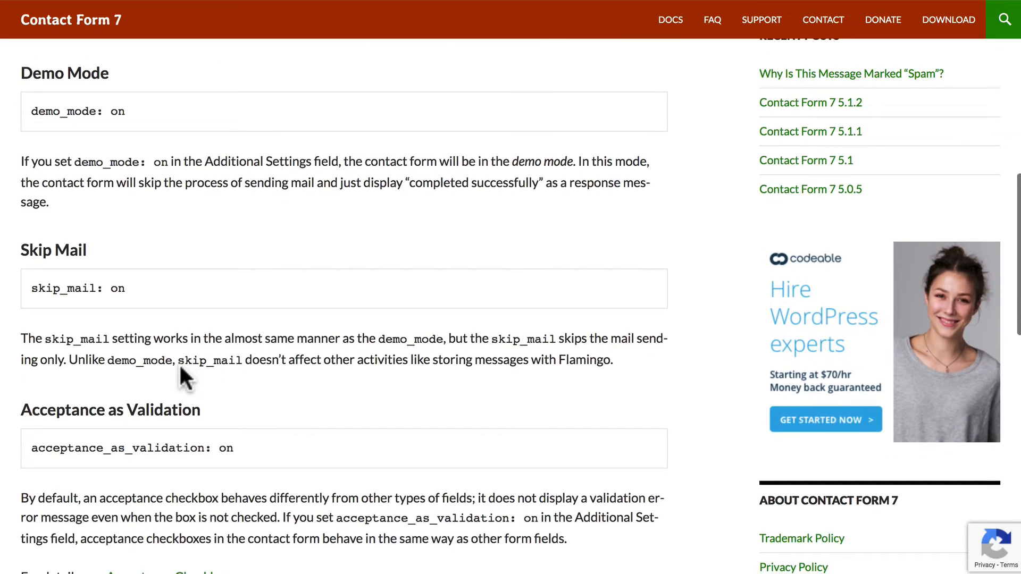
scroll(283, 268, "up", 1)
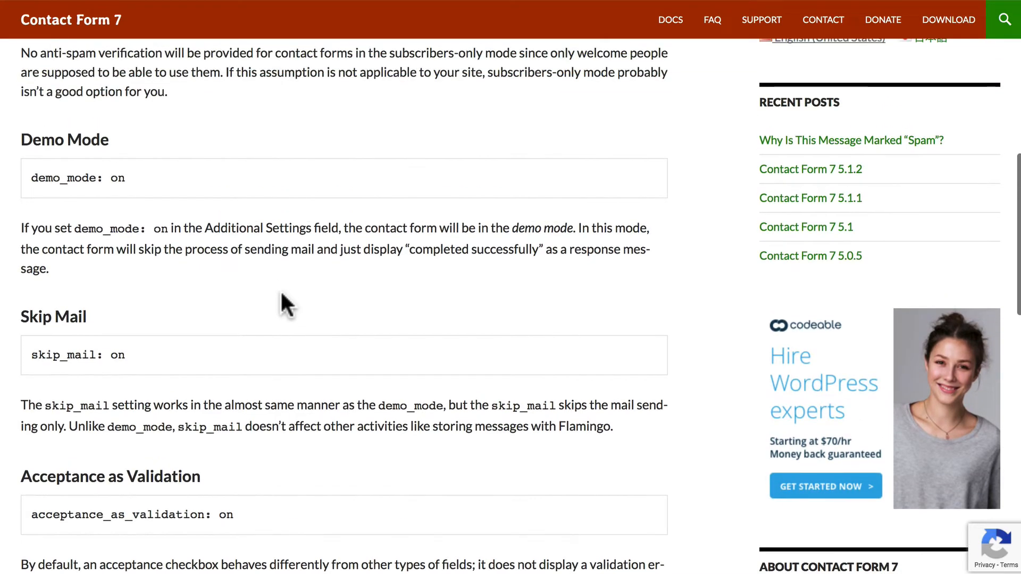
key("super+w")
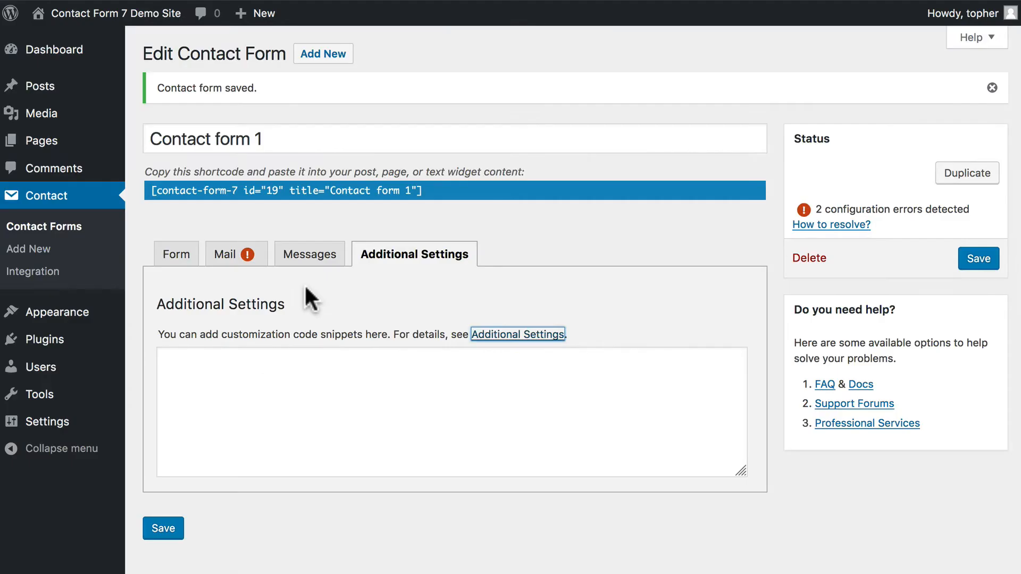
left_click(295, 368)
left_click(495, 218)
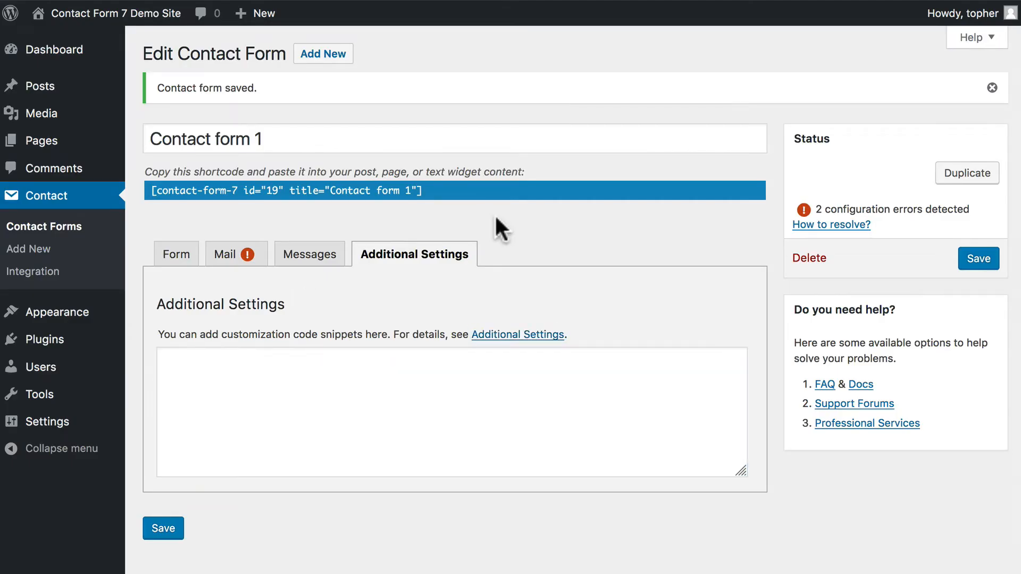
Step: Copy the shortcode of Contact form 1 and open the Contact page for editing
left_click(425, 191)
key("ctrl+c")
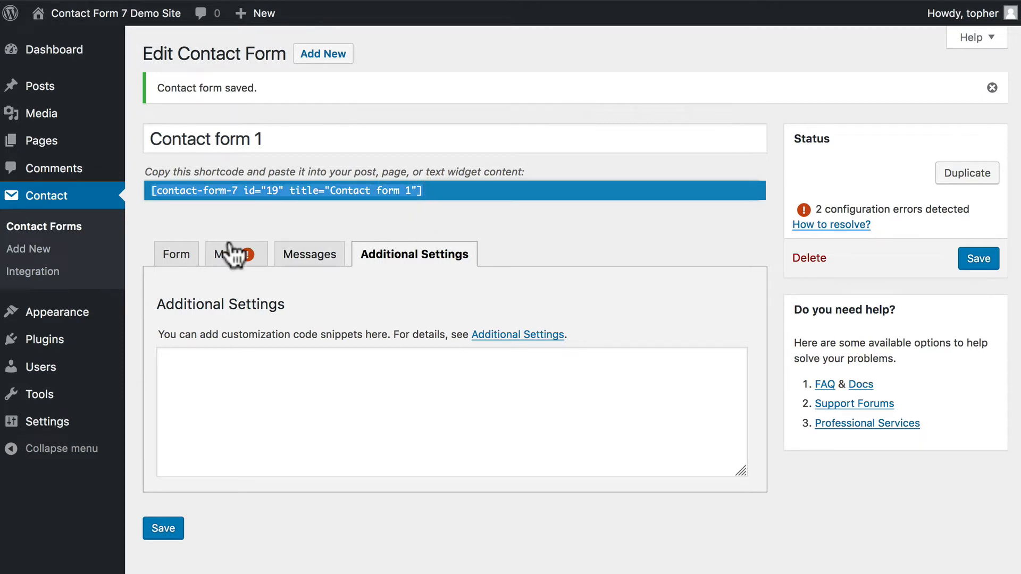
left_click(61, 228)
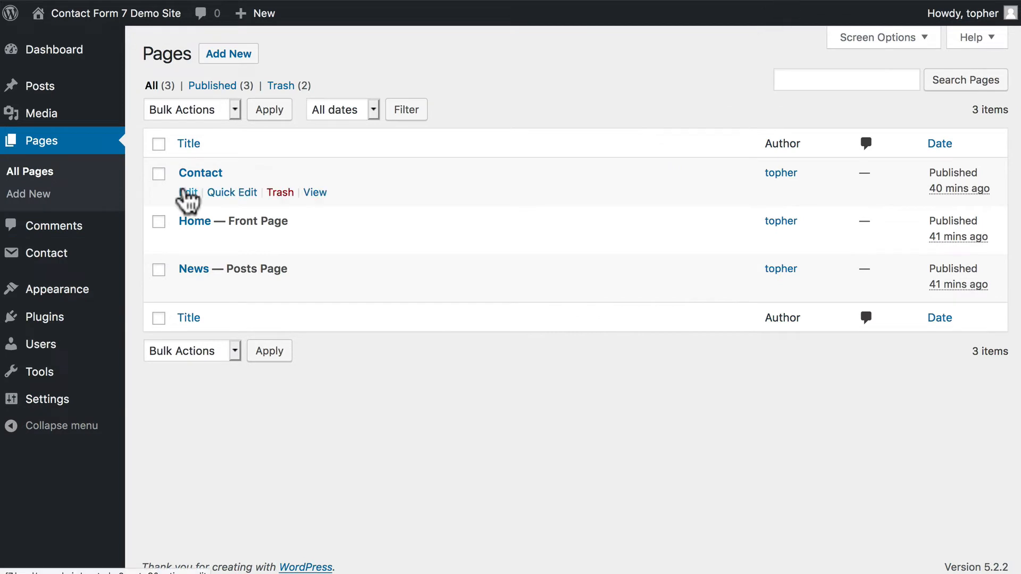
left_click(184, 192)
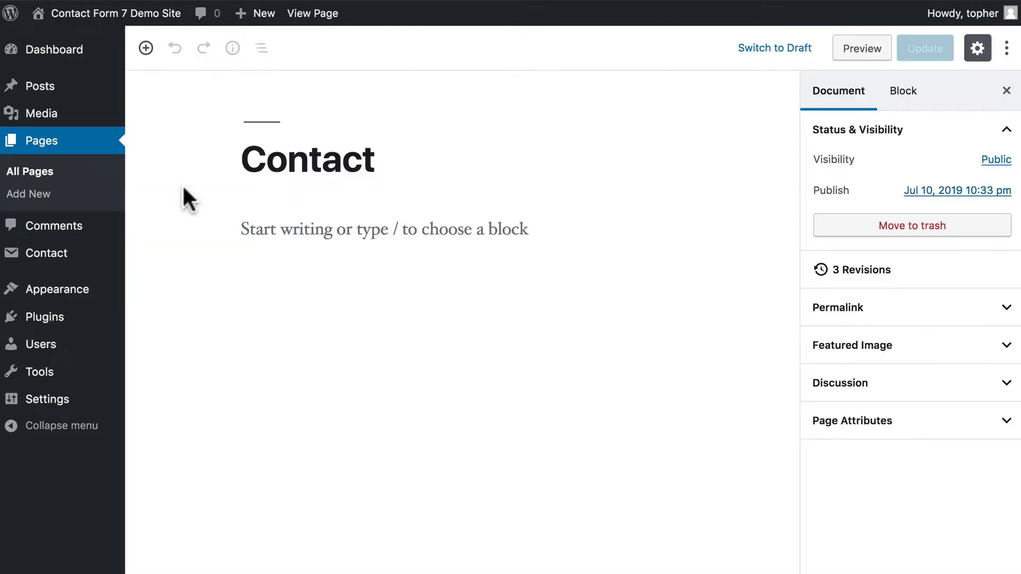
Step: Insert the shortcode [contact-form-7 id="19" title="Contact form 1"] into the Contact page's body and update the page
mouse_move(303, 227)
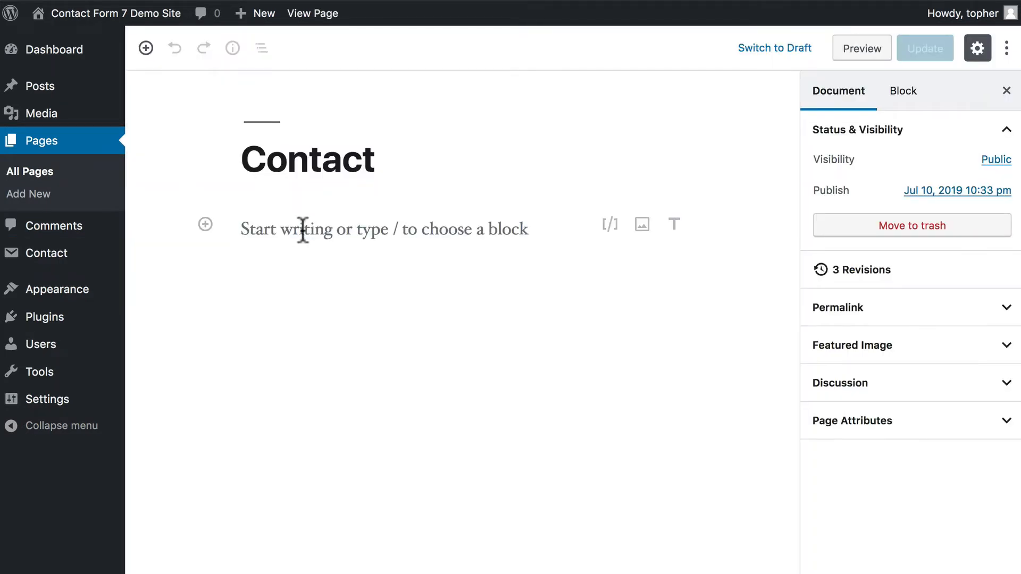
left_click(374, 225)
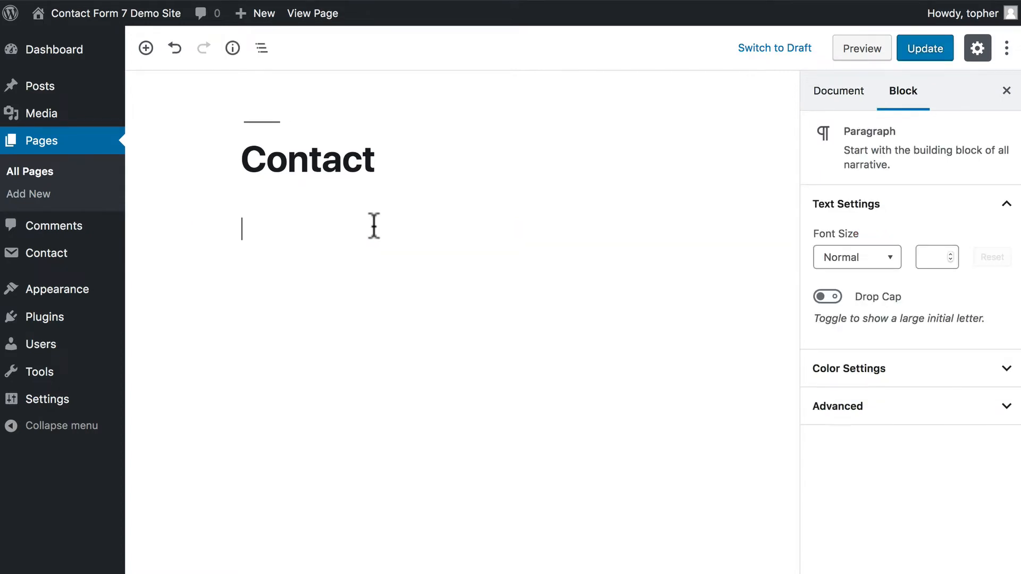
key("ctrl+v")
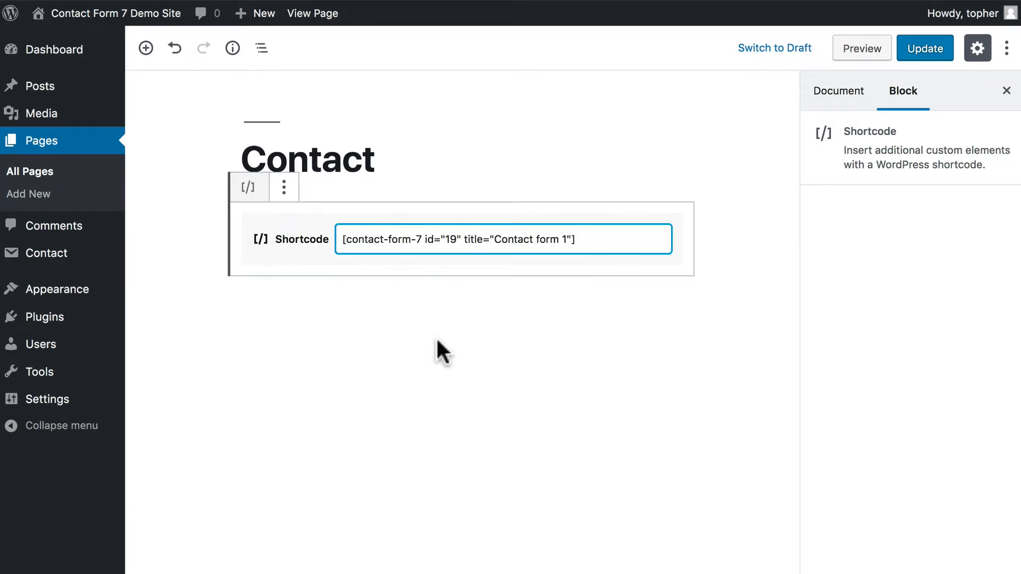
left_click(912, 52)
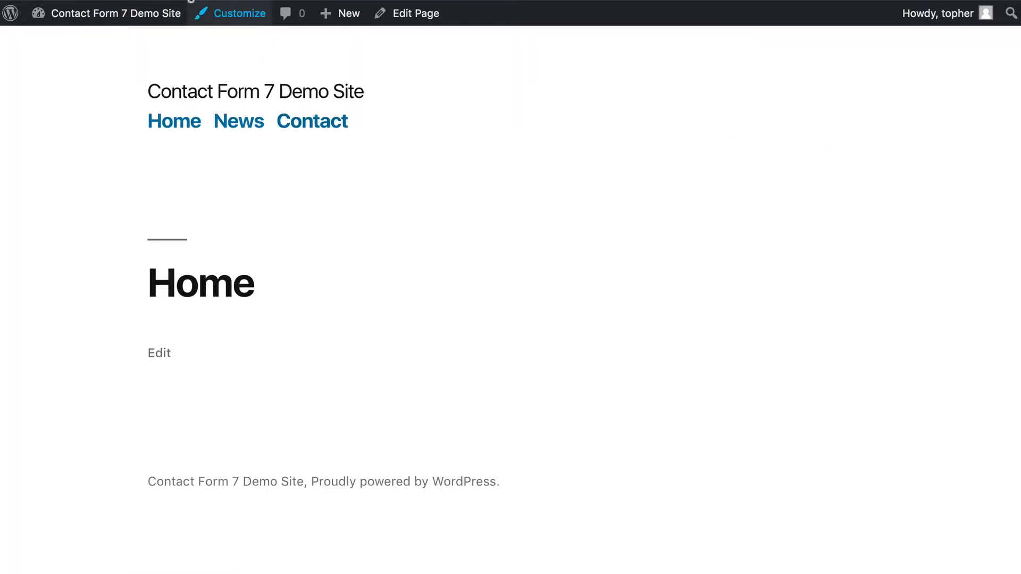
Step: View the Contact page on the live site and examine the form's fields and labels
left_click(322, 126)
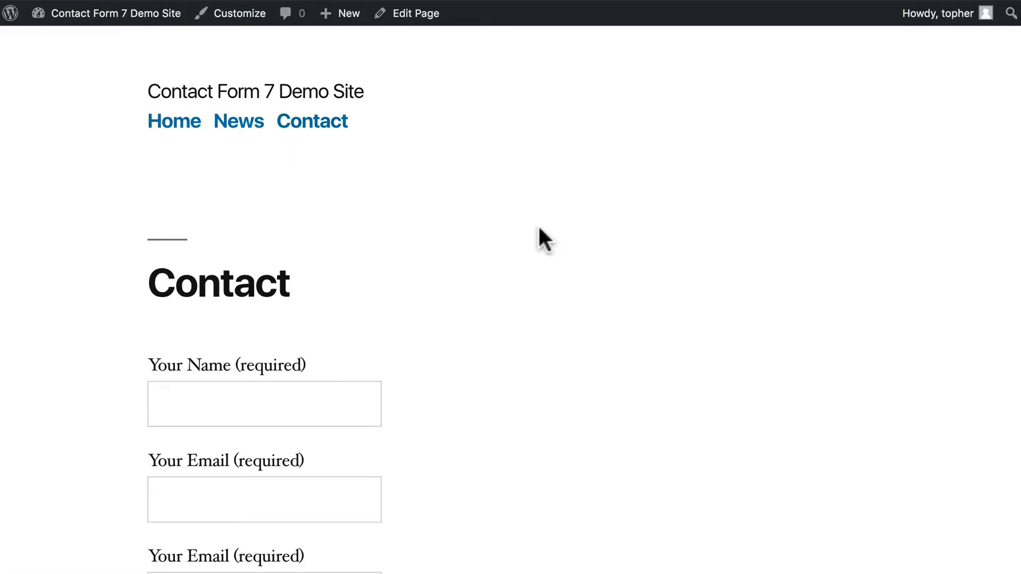
scroll(575, 293, "down", 4)
scroll(575, 292, "down", 2)
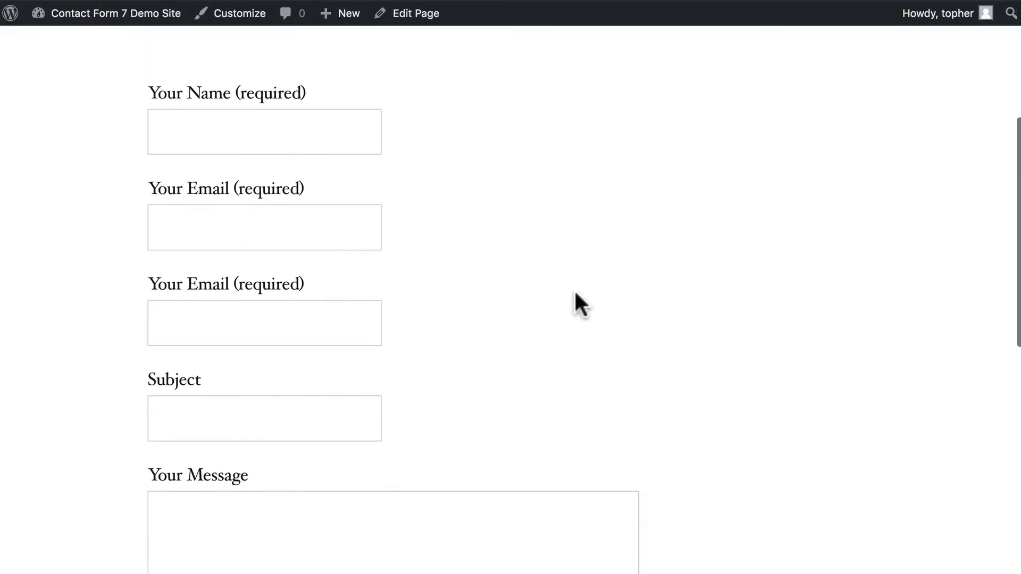
scroll(575, 294, "down", 1)
scroll(575, 293, "up", 2)
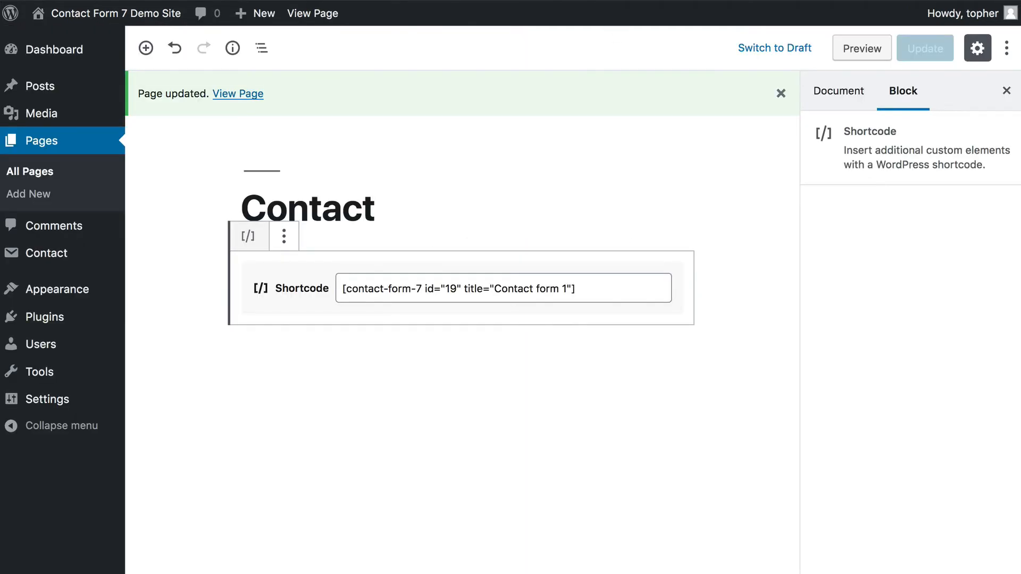
Step: Relabel the tel-300 field in Contact form 1 as "Your Phone Number (required)" and save the form
mouse_move(48, 263)
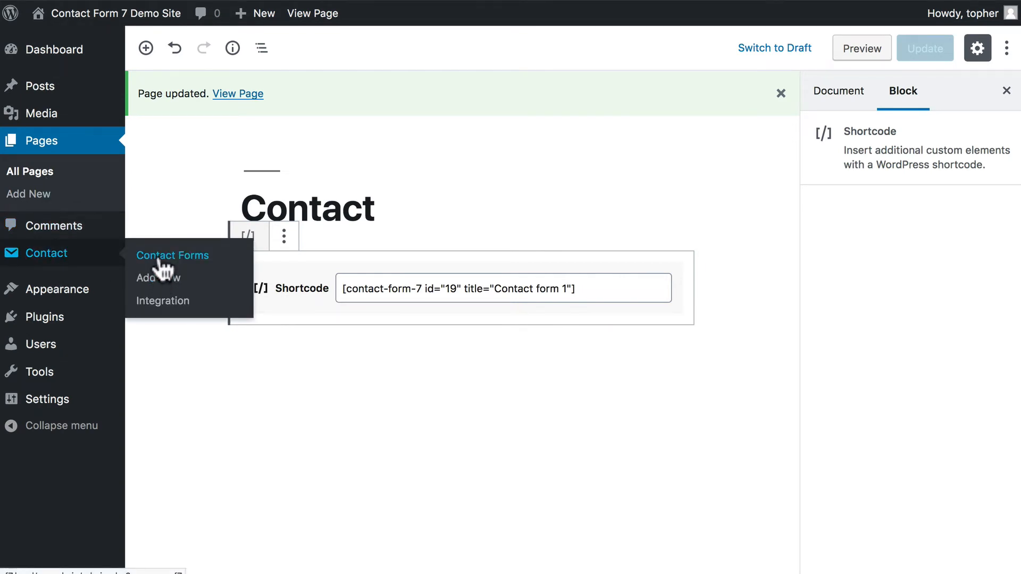
left_click(158, 259)
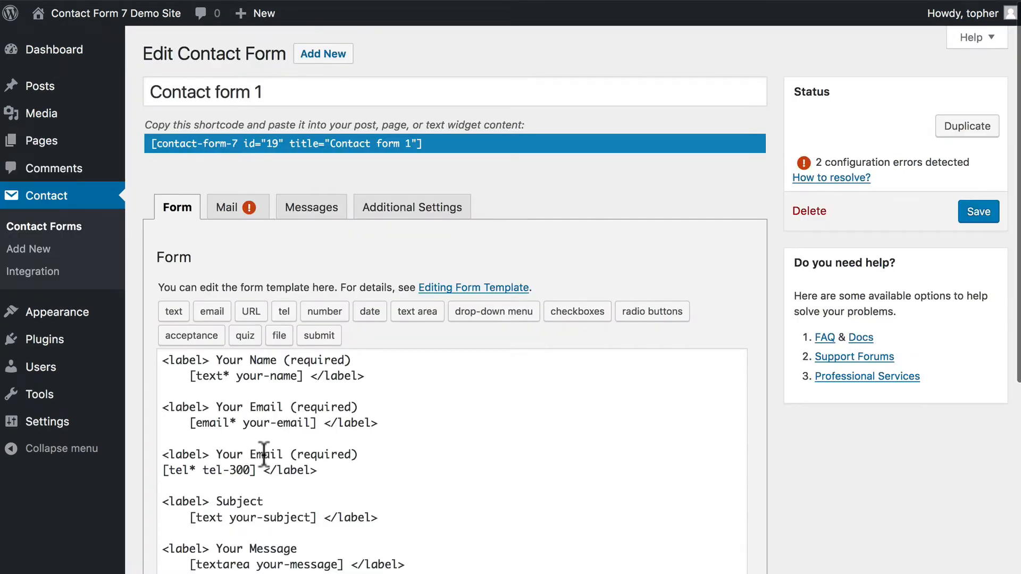
double_click(264, 454)
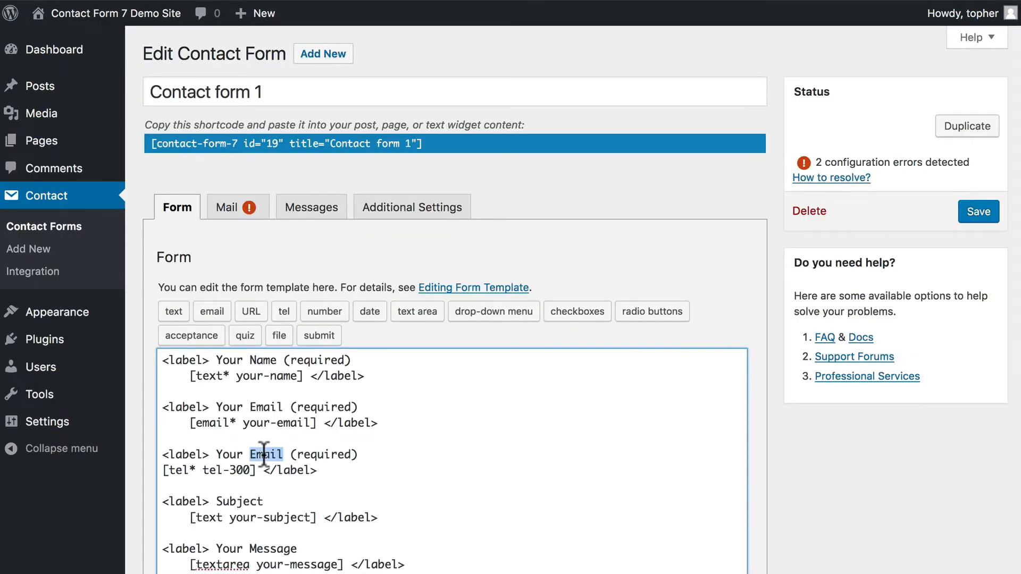
type("Phone Nu")
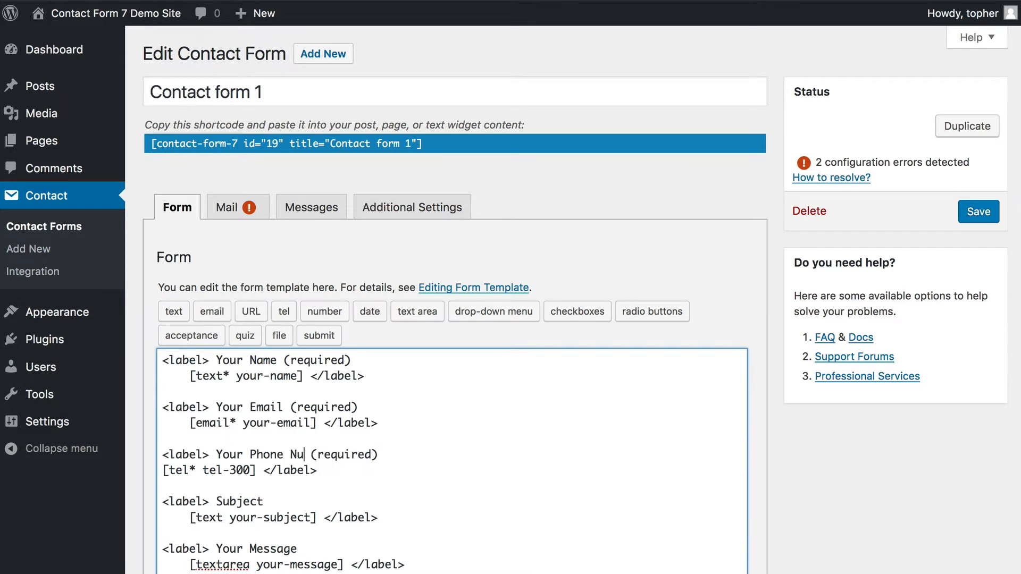
type("mber")
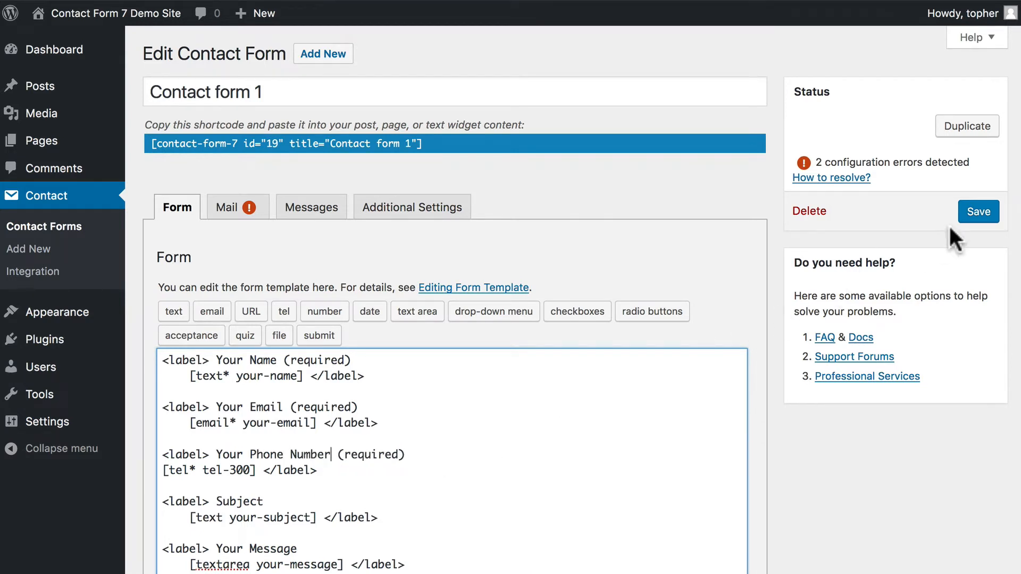
left_click(972, 210)
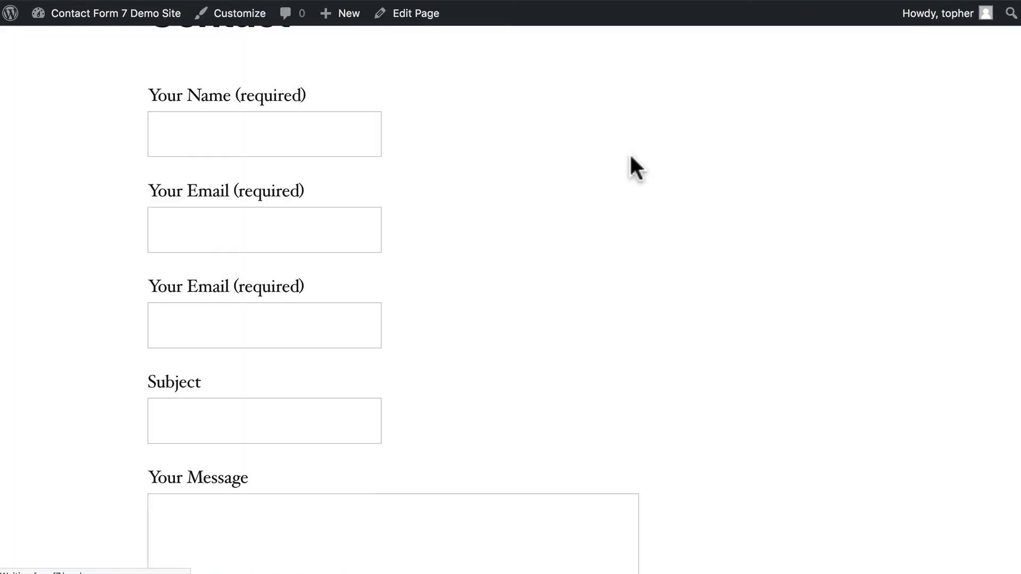
Step: Reload the live Contact page, submit the form with all fields empty, and examine the validation messages
key("super+r")
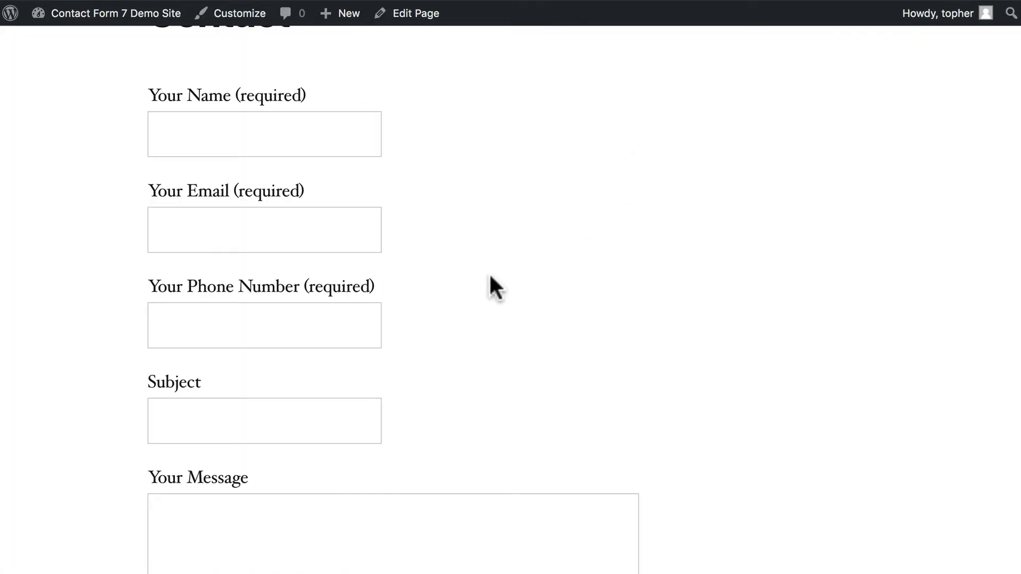
scroll(490, 275, "down", 10)
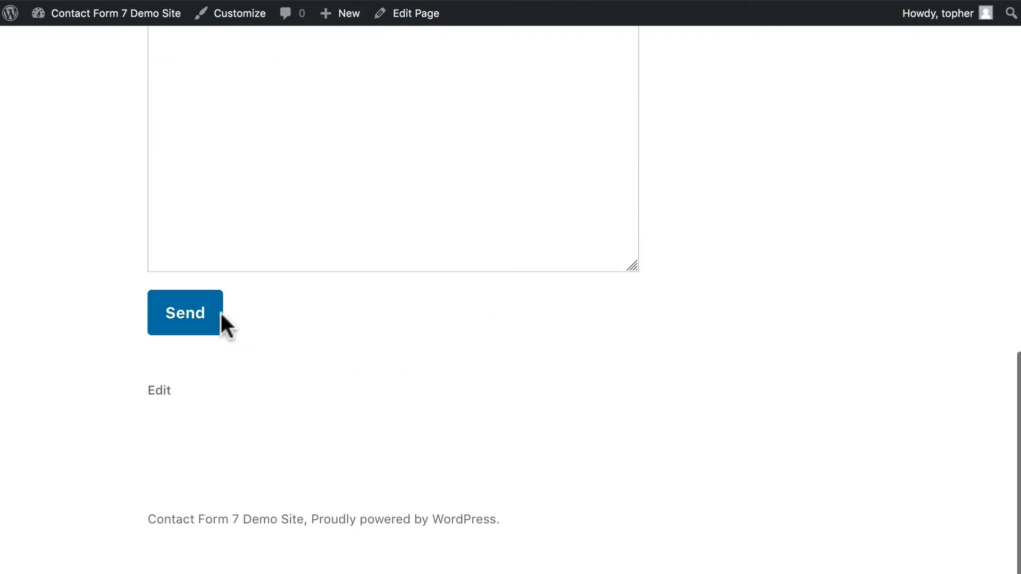
left_click(219, 313)
scroll(565, 449, "down", 4)
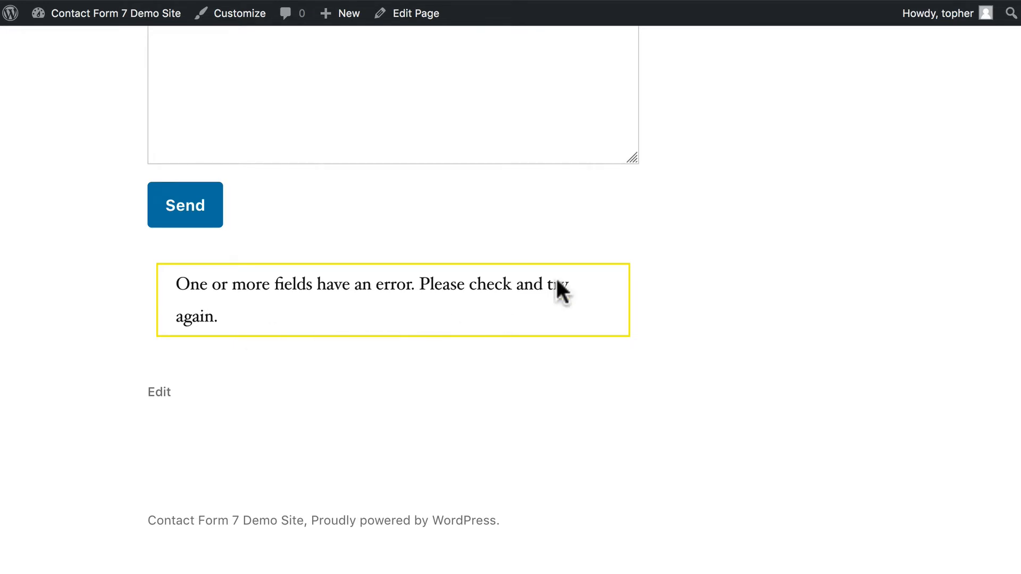
scroll(790, 233, "up", 10)
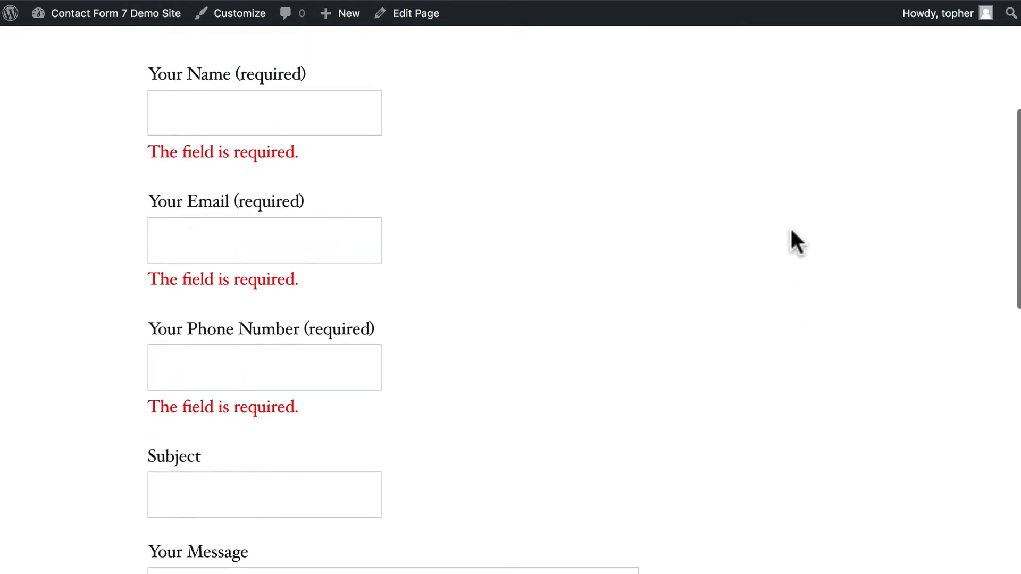
scroll(791, 231, "up", 1)
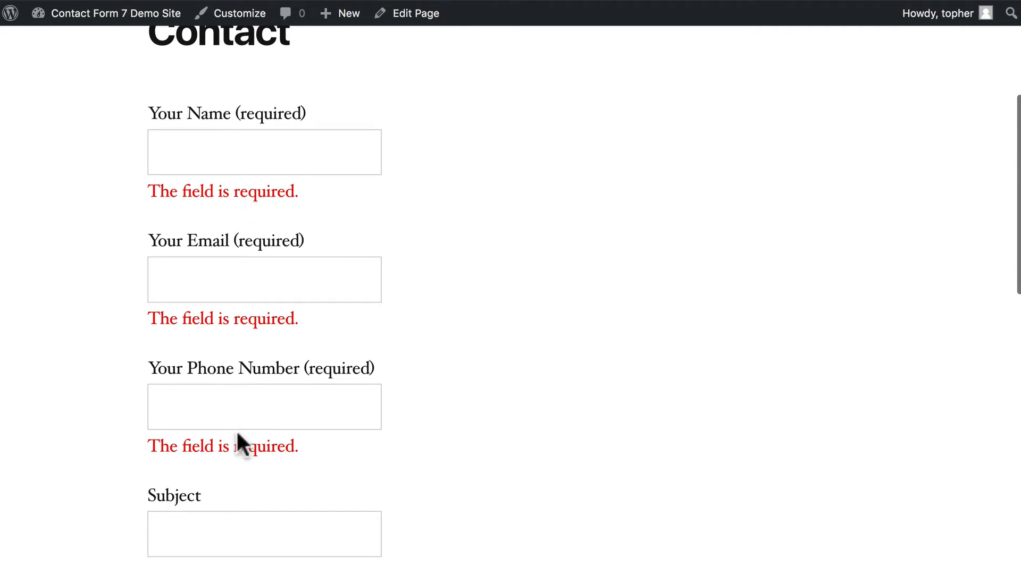
Step: Submit the live form with "dd" as the phone number and examine the validation messages under the fields
left_click(271, 408)
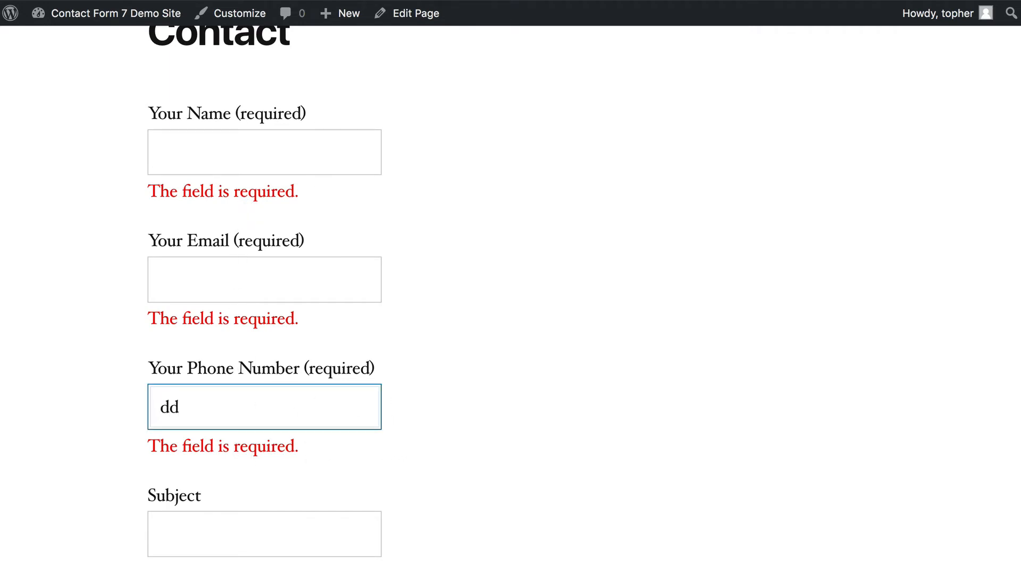
scroll(265, 372, "down", 10)
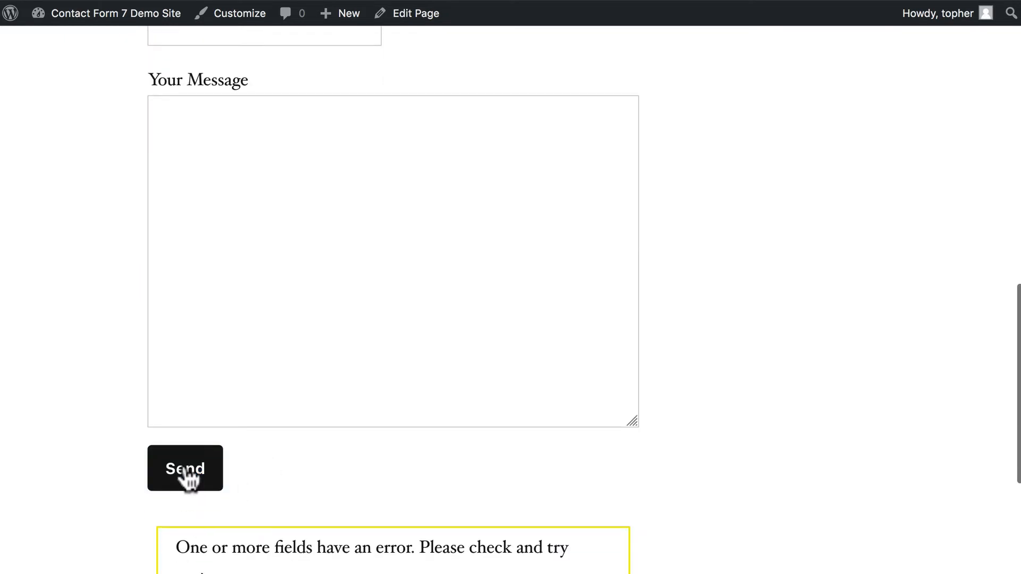
left_click(185, 472)
scroll(766, 234, "up", 8)
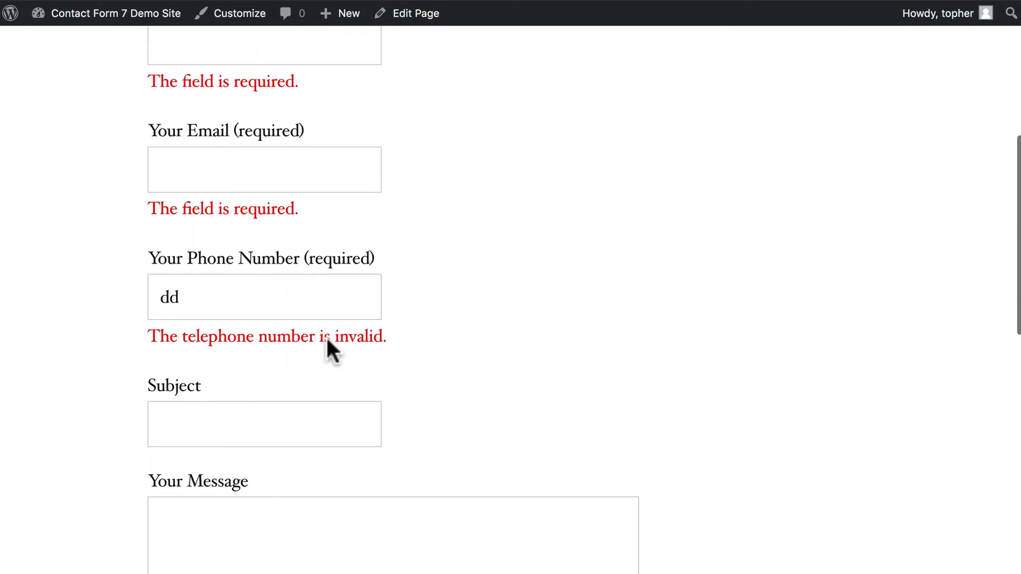
scroll(632, 53, "up", 3)
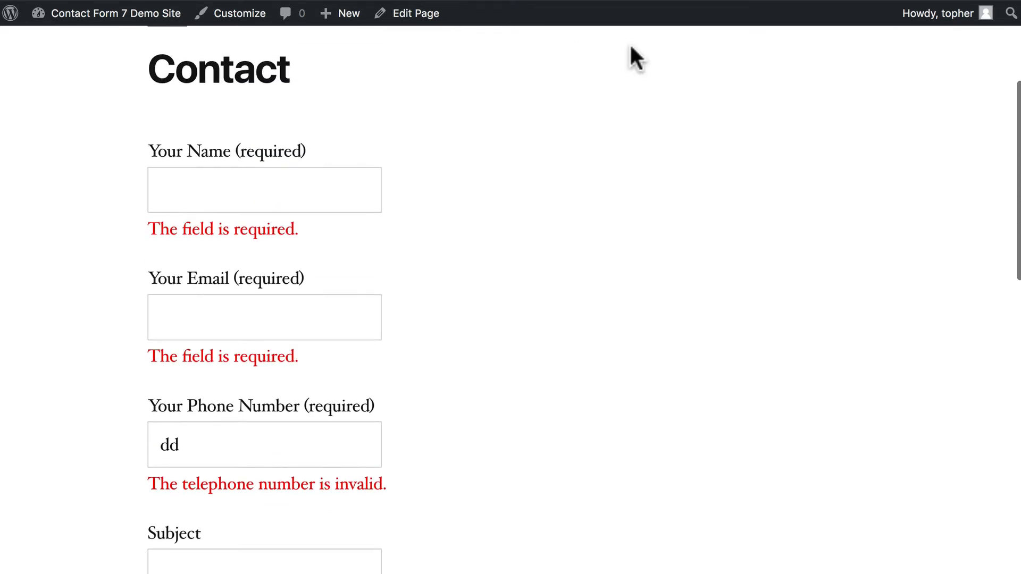
scroll(632, 53, "down", 5)
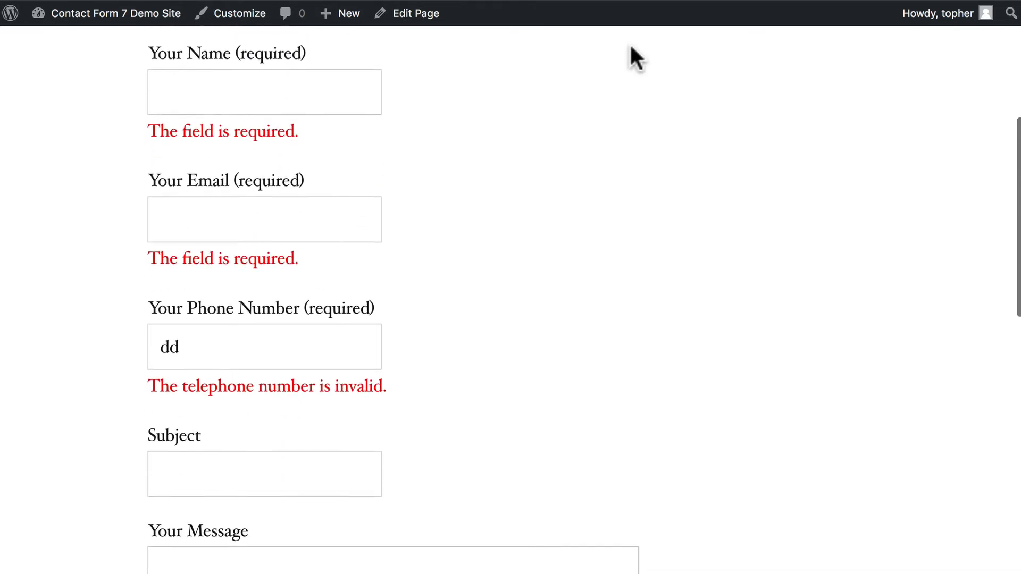
scroll(632, 50, "down", 6)
scroll(632, 50, "up", 10)
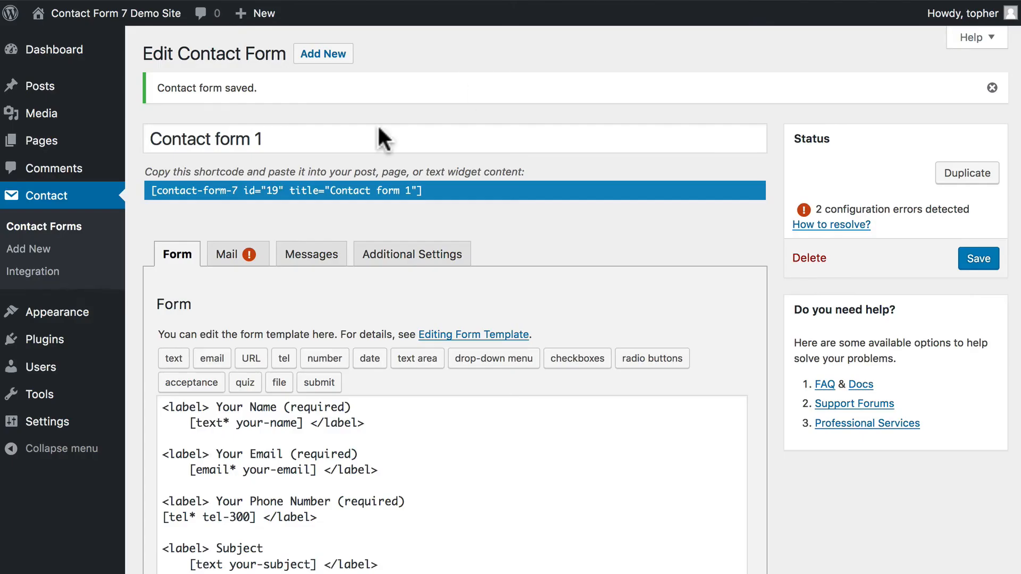
Step: Search the new plugins for "ultimate Gutenberg", and install and activate Gutenberg Blocks – Ultimate Addons for Gutenberg
mouse_move(40, 338)
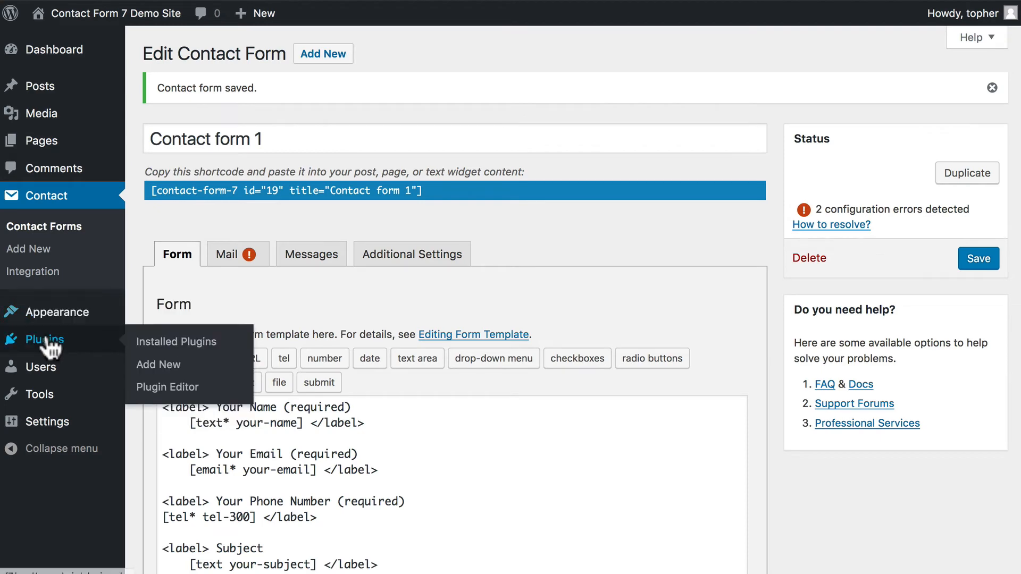
left_click(150, 365)
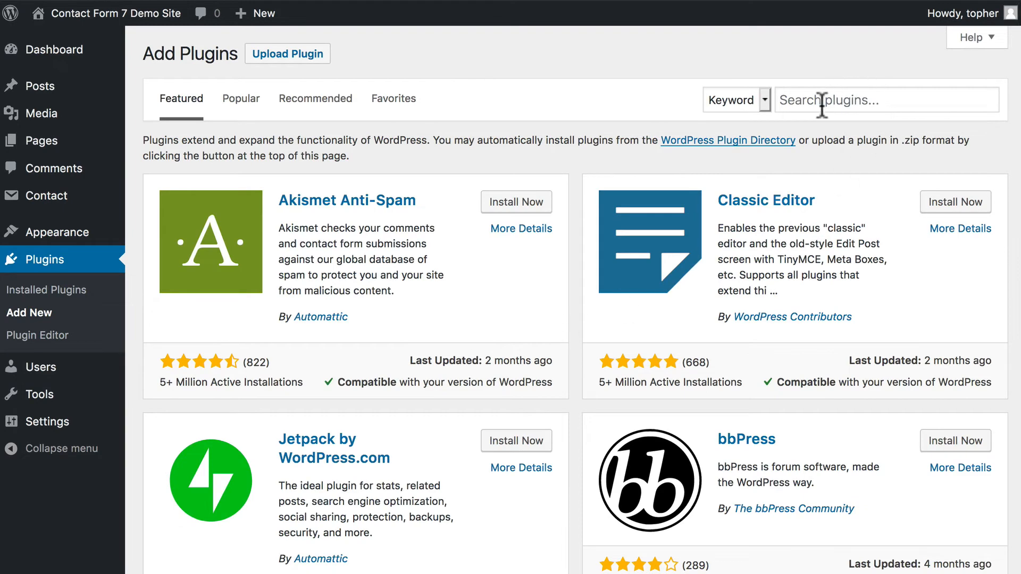
left_click(820, 98)
type("ultimate Gutenberg")
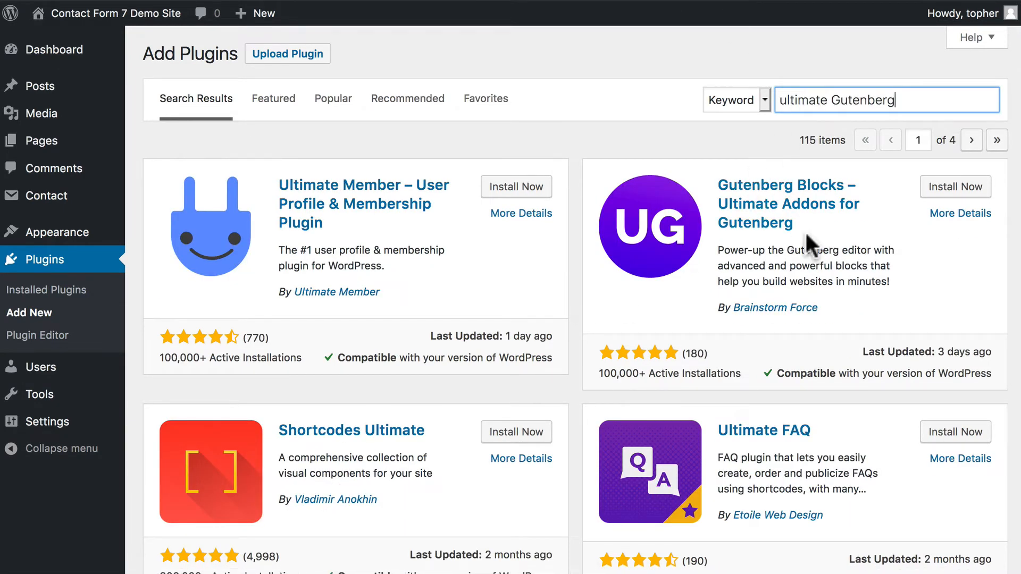
left_click(949, 190)
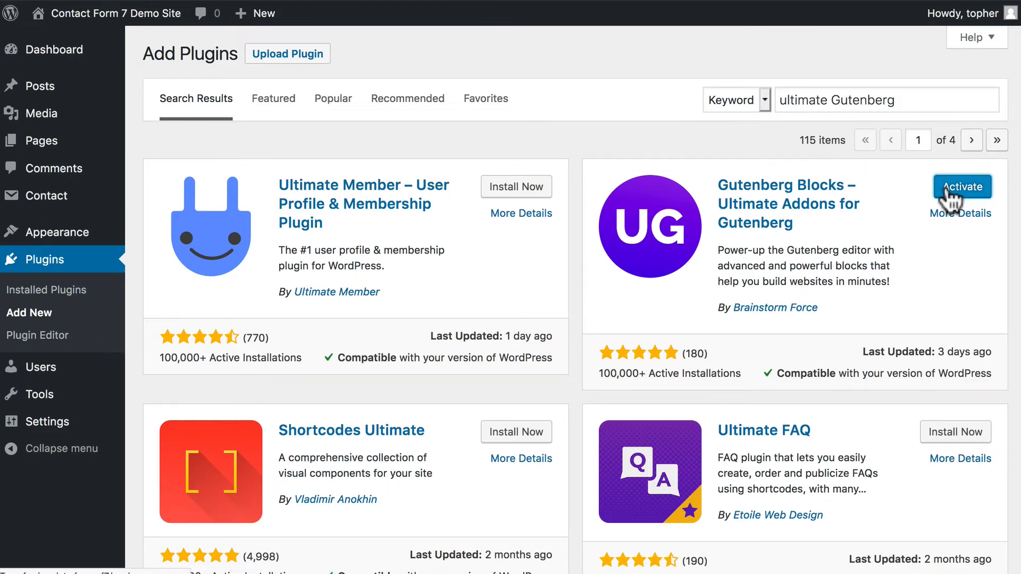
left_click(948, 197)
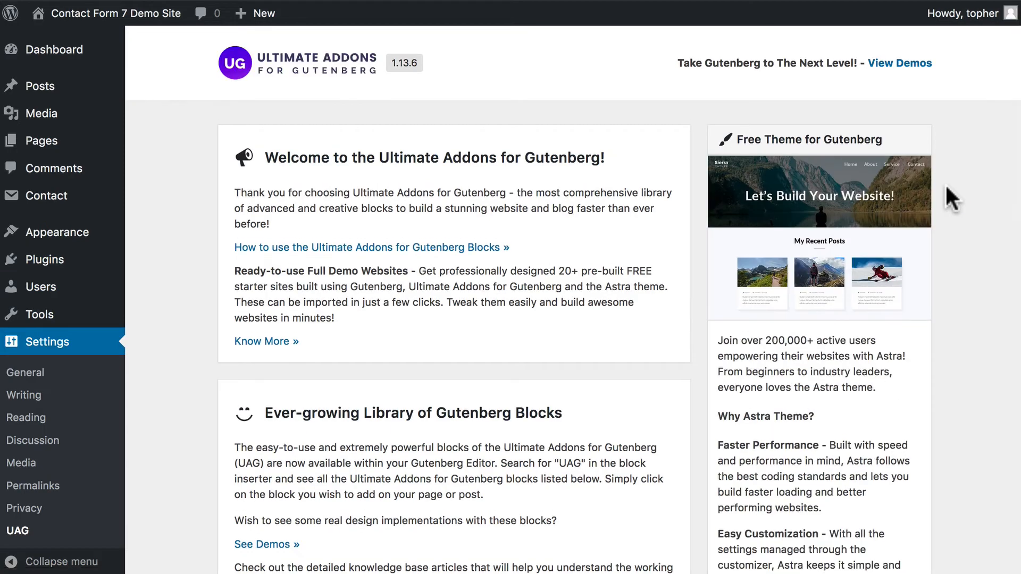
Step: Open the Contact page for editing and remove its Shortcode block
mouse_move(45, 141)
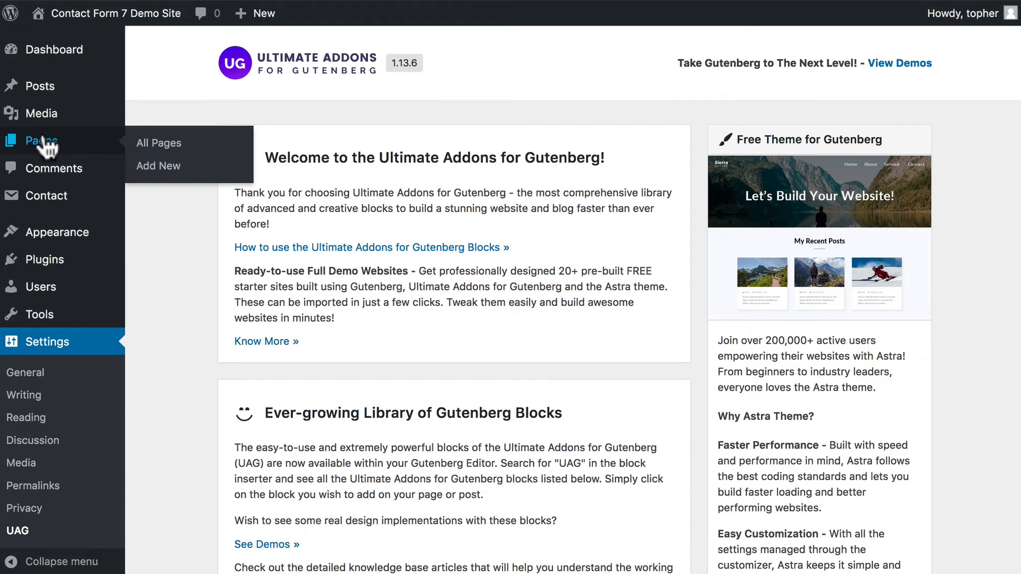
left_click(166, 151)
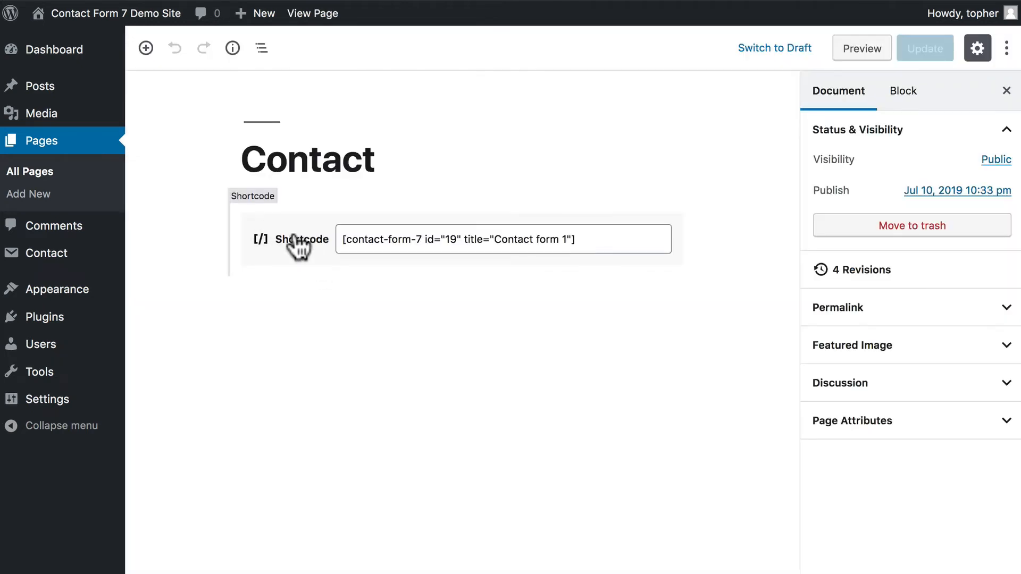
left_click(299, 246)
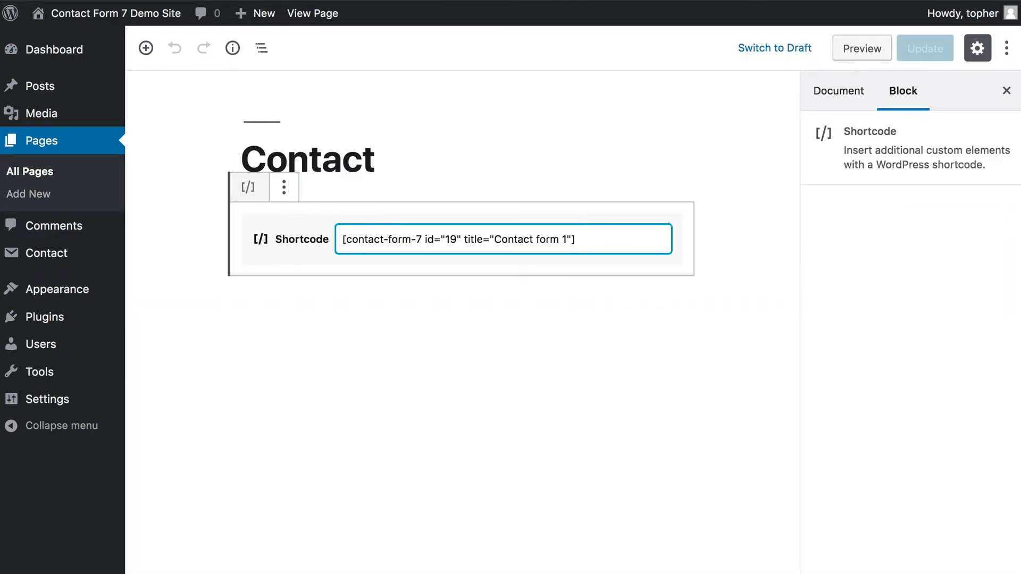
left_click(283, 191)
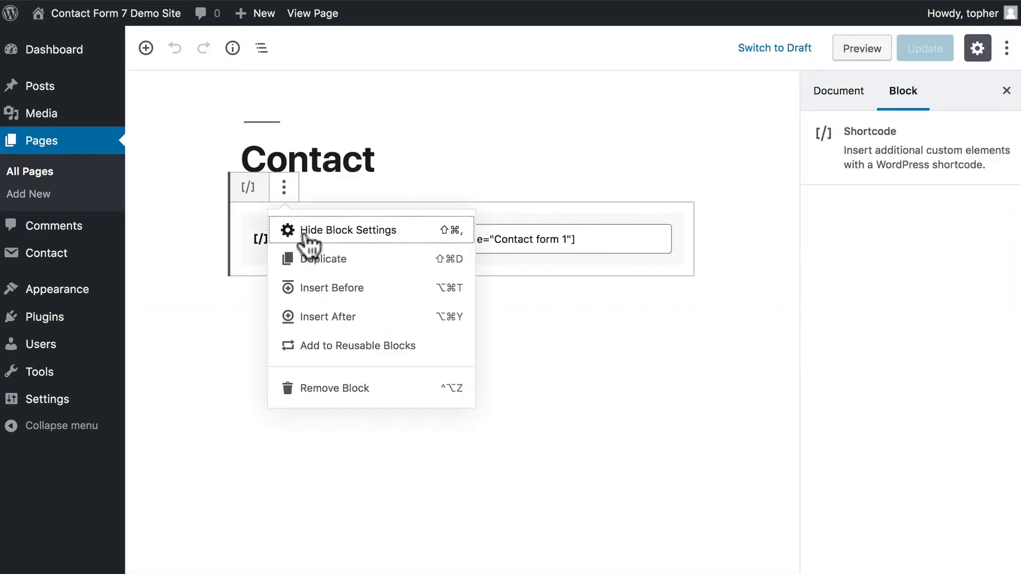
left_click(333, 393)
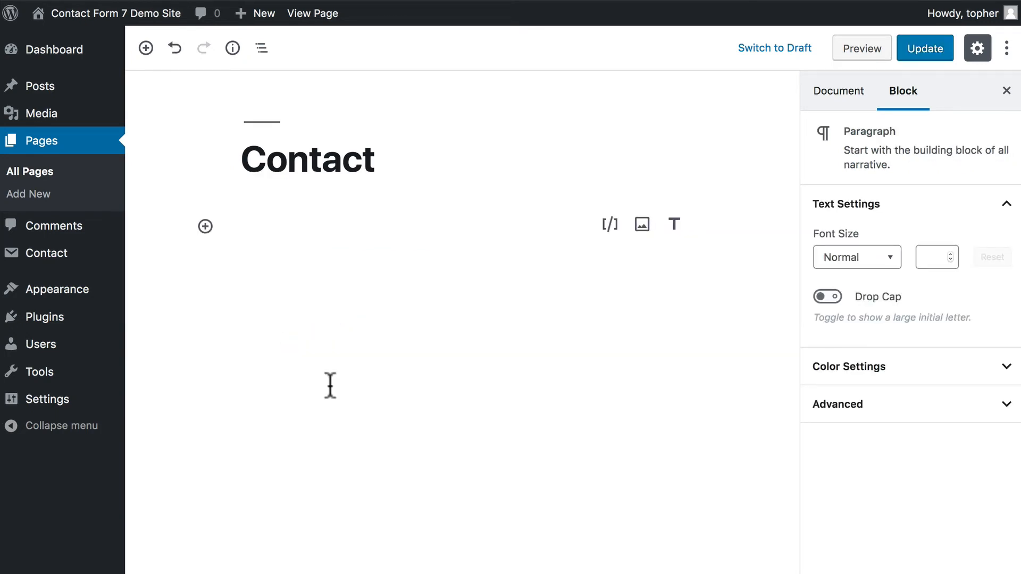
Step: Insert a Contact Form 7 Styler block below the Contact title and choose Contact Form 1 as its form
left_click(205, 226)
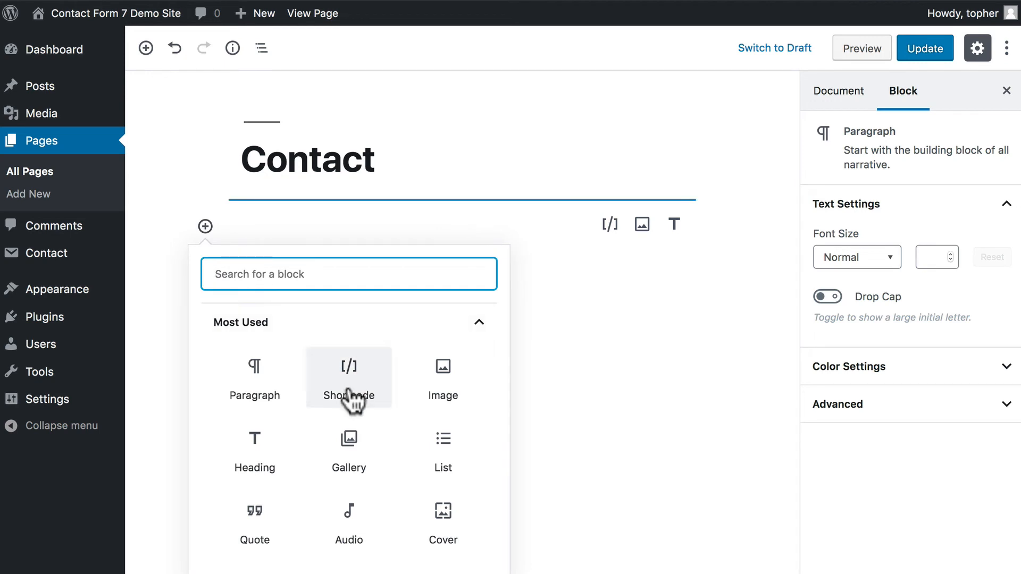
scroll(351, 402, "down", 5)
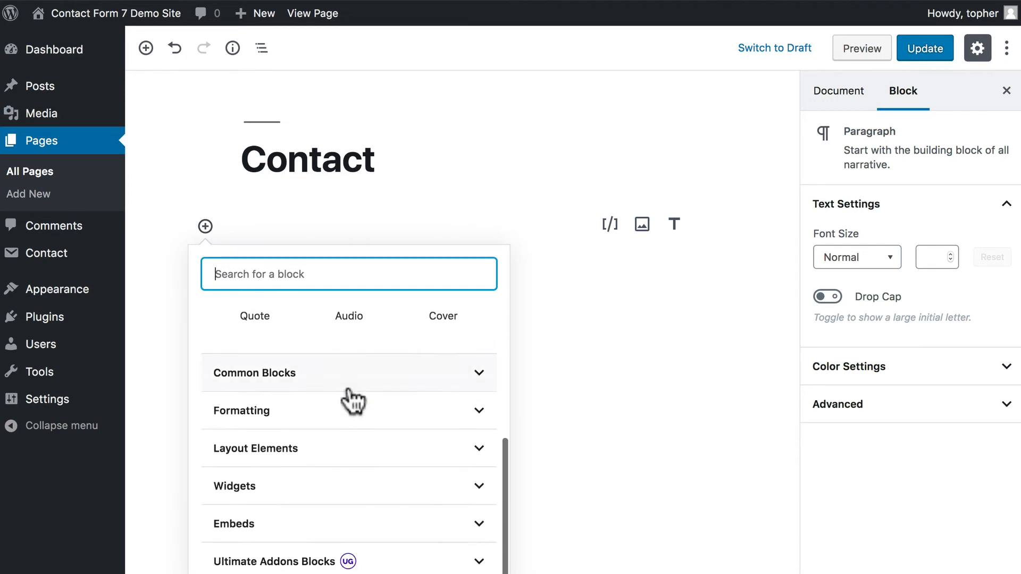
left_click(452, 567)
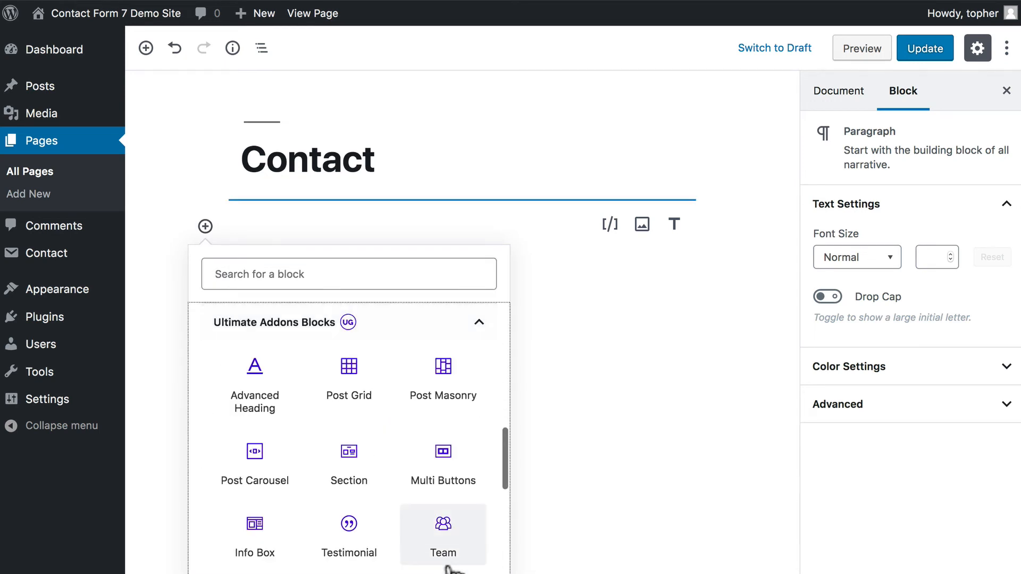
scroll(462, 537, "down", 1)
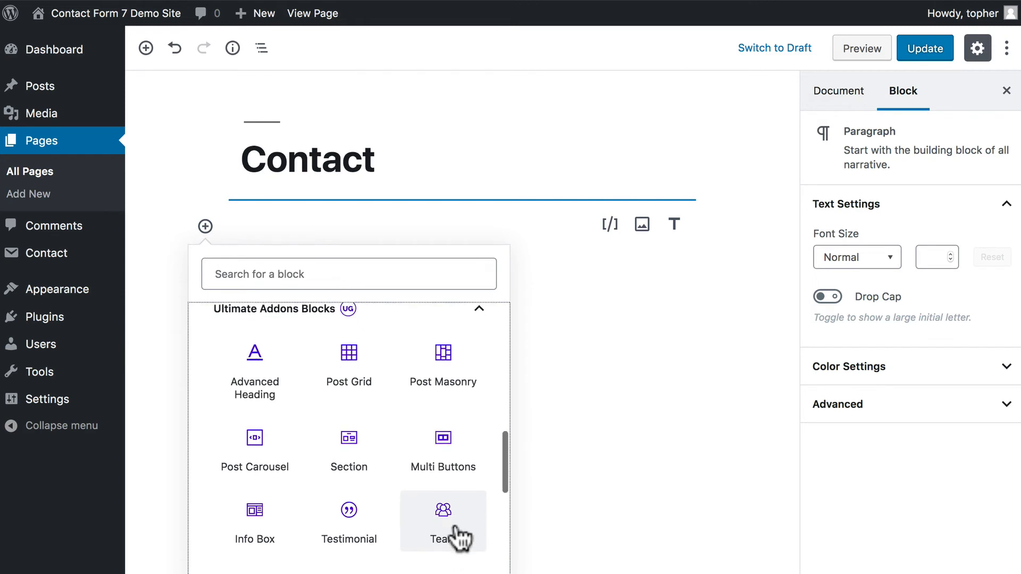
scroll(461, 538, "down", 4)
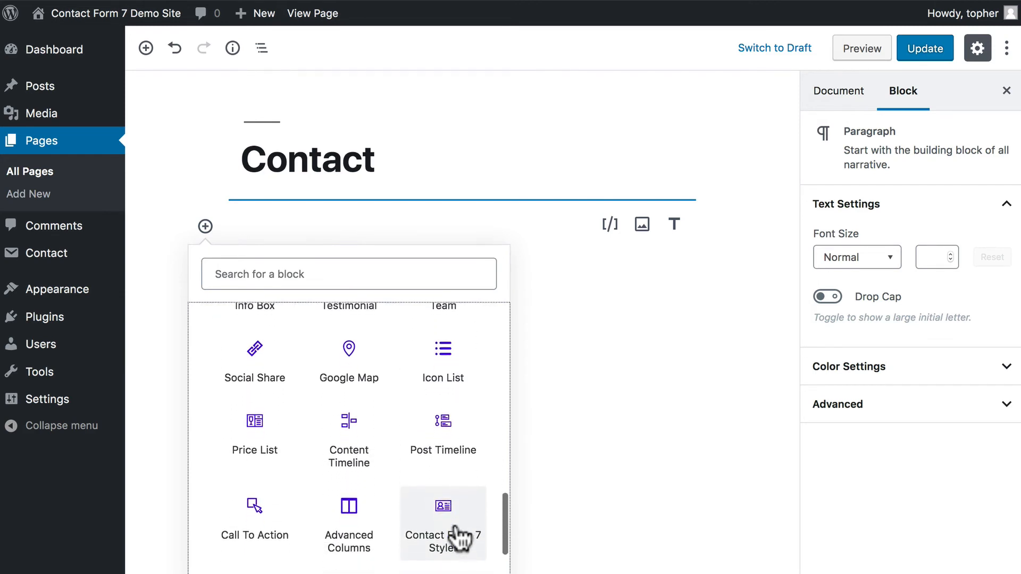
scroll(460, 538, "down", 2)
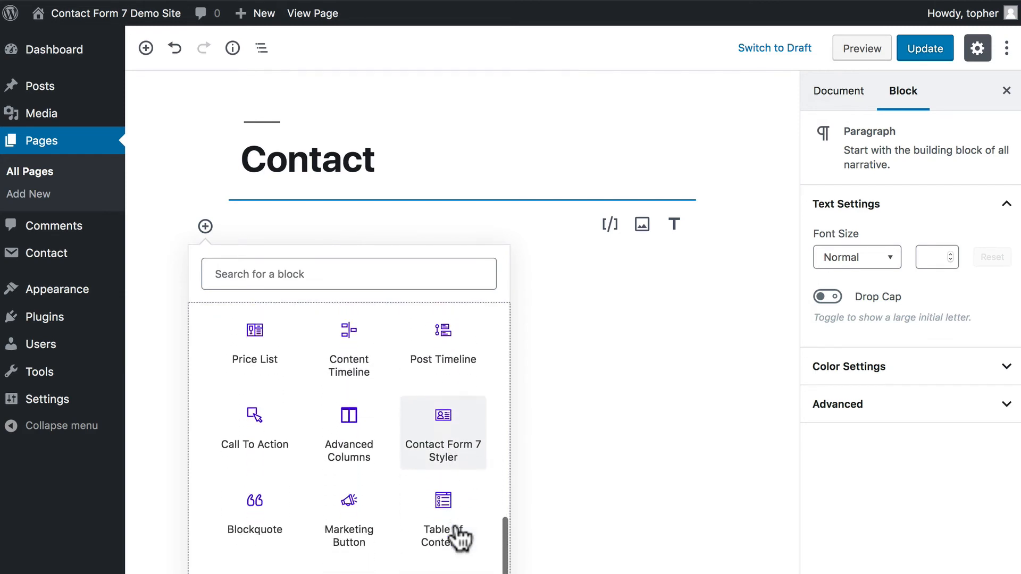
left_click(446, 445)
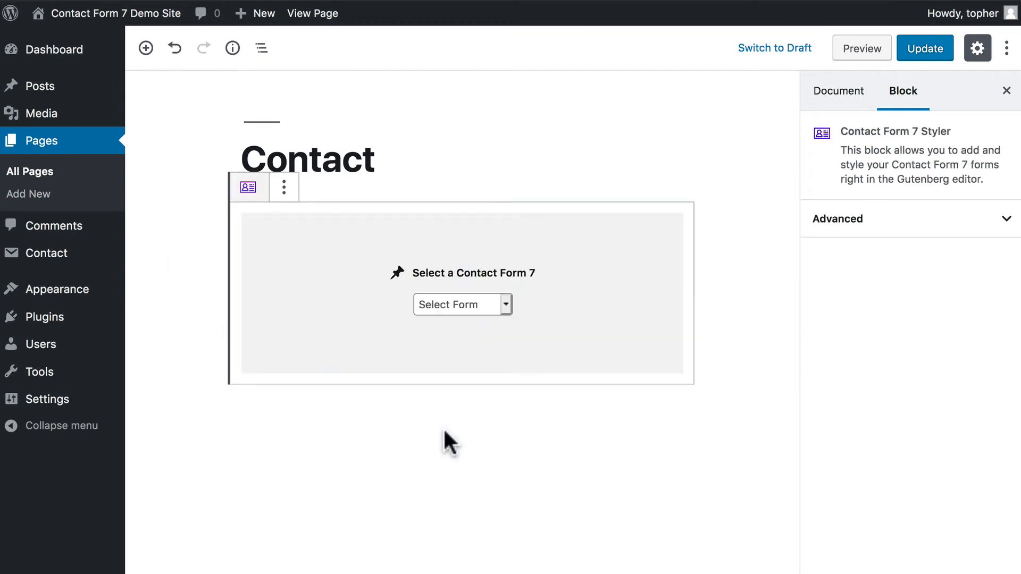
left_click(461, 306)
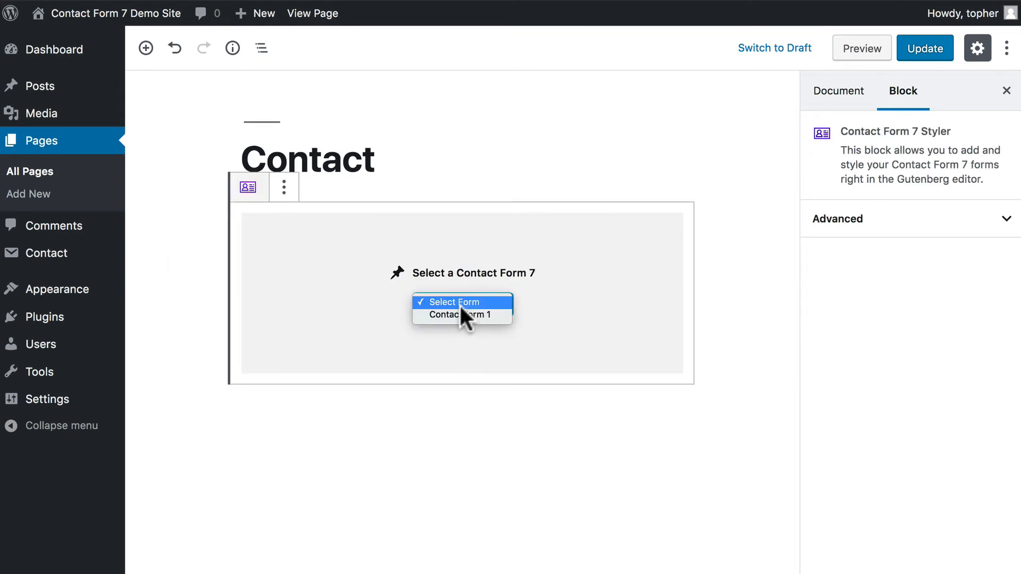
left_click(460, 314)
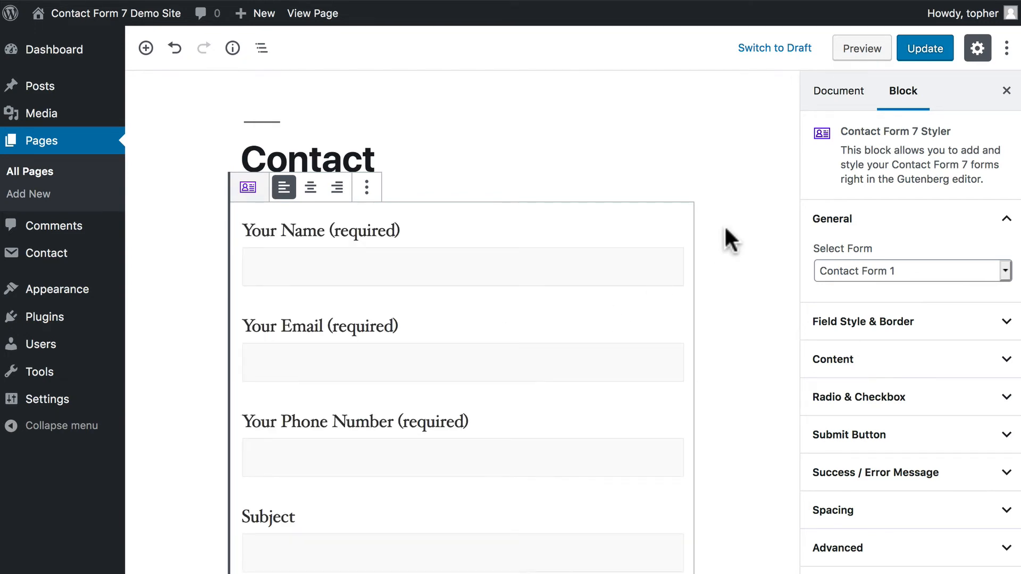
Step: Set the form's field style to Underline and its border color to the lighter blue swatch
scroll(738, 274, "down", 5)
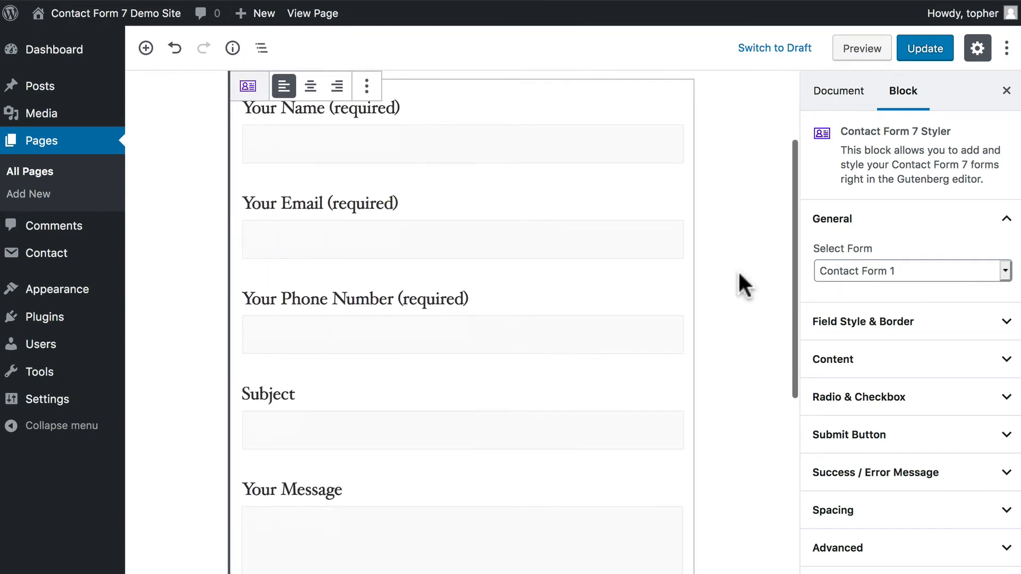
scroll(739, 275, "up", 3)
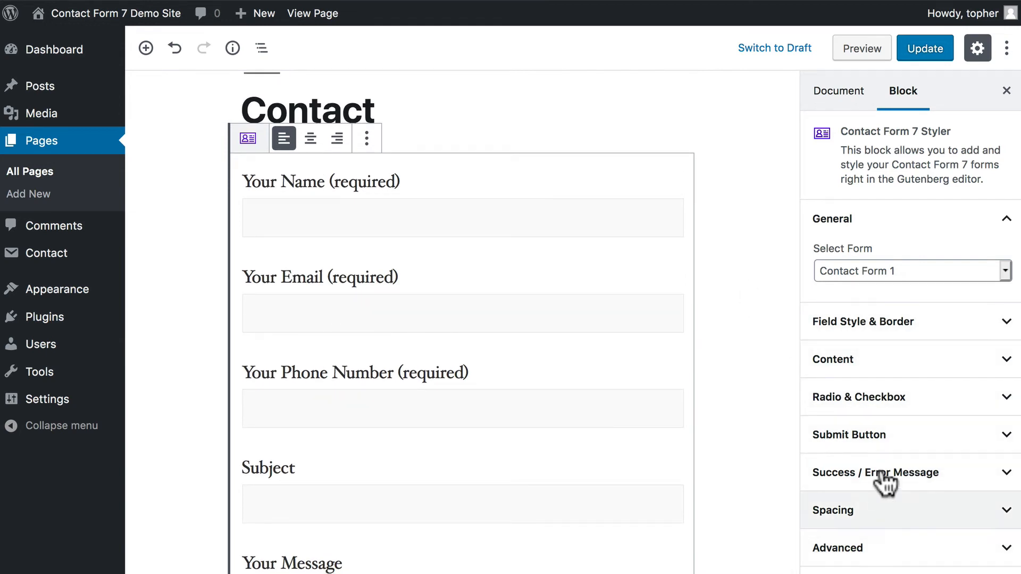
left_click(897, 335)
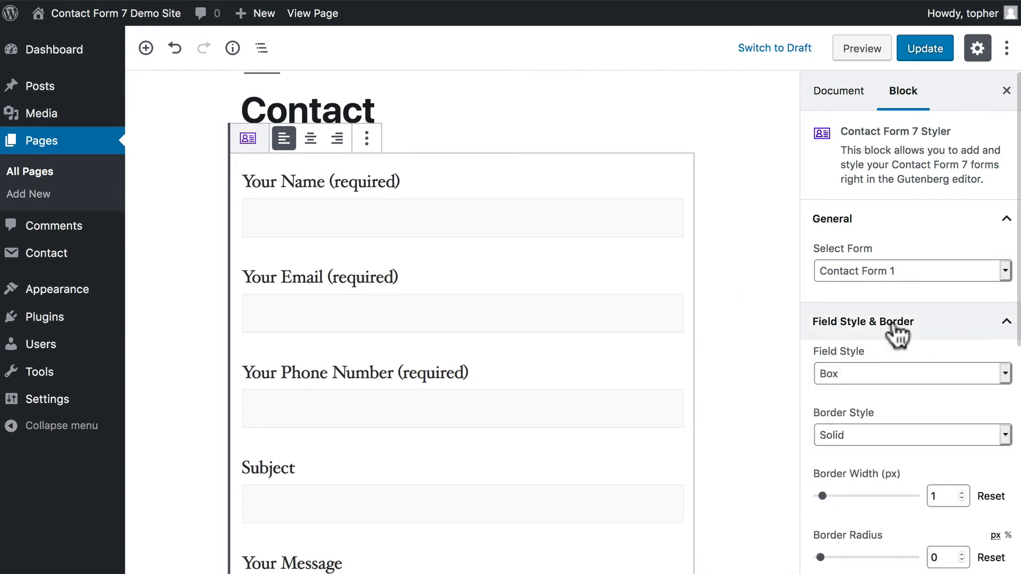
left_click(876, 375)
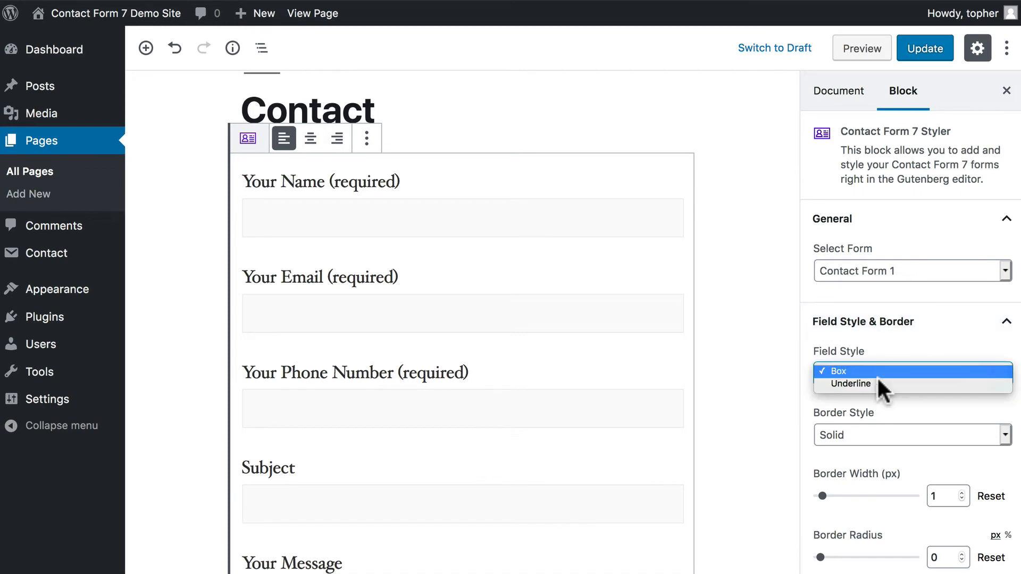
left_click(878, 383)
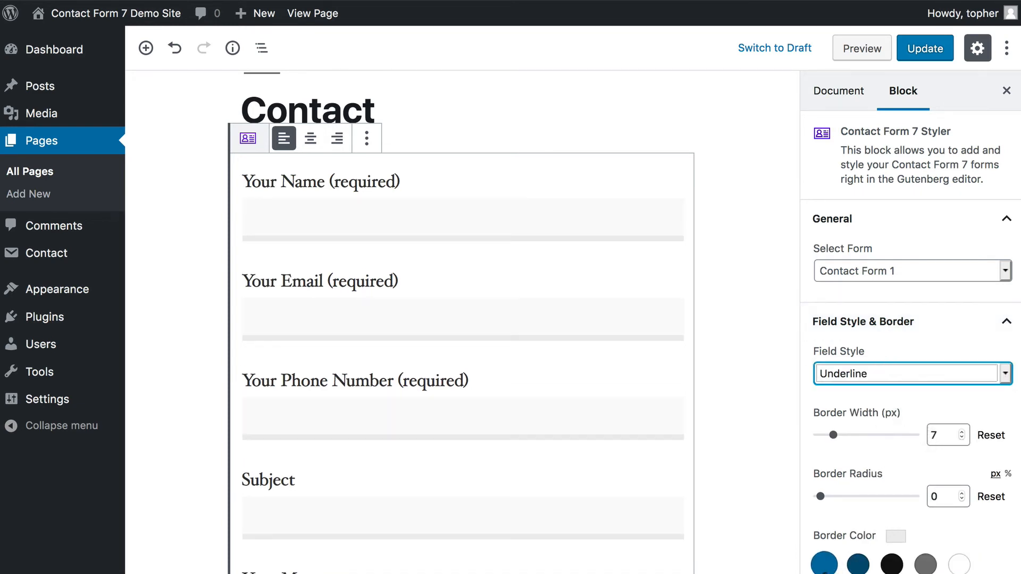
left_click(824, 564)
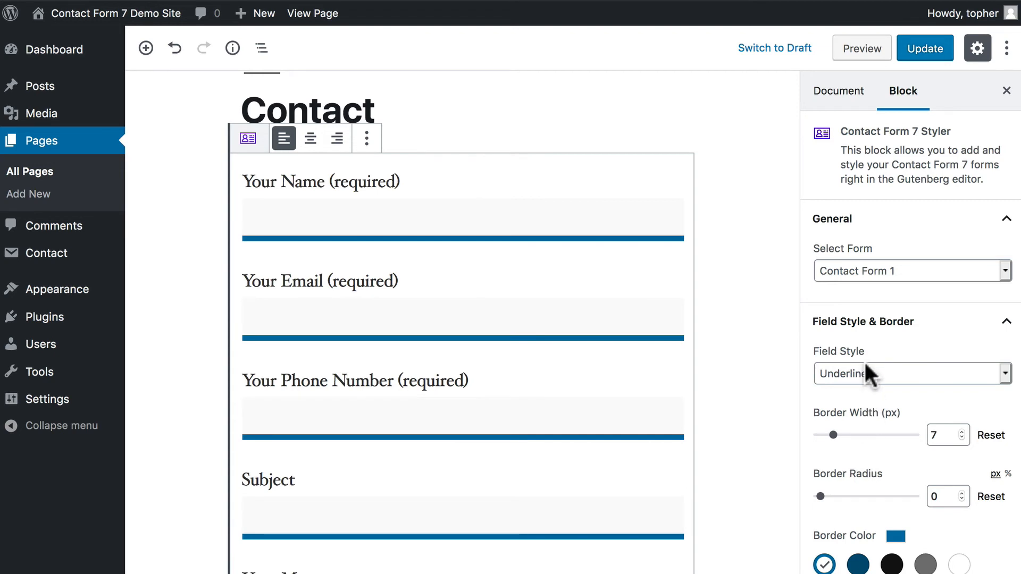
Step: Examine the remaining field border options and the Content settings for labels, inputs and field background
scroll(869, 341, "down", 5)
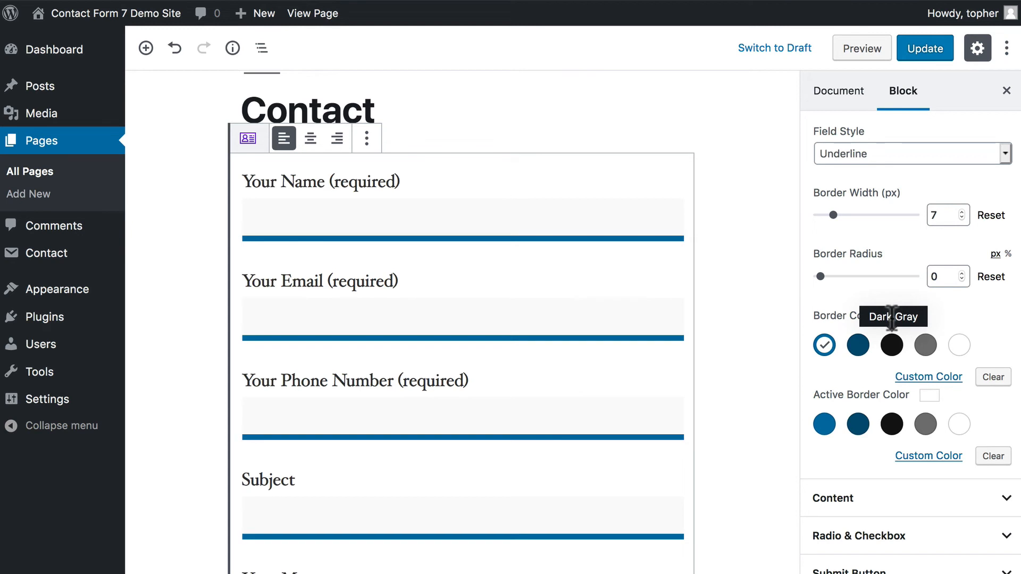
left_click(1004, 502)
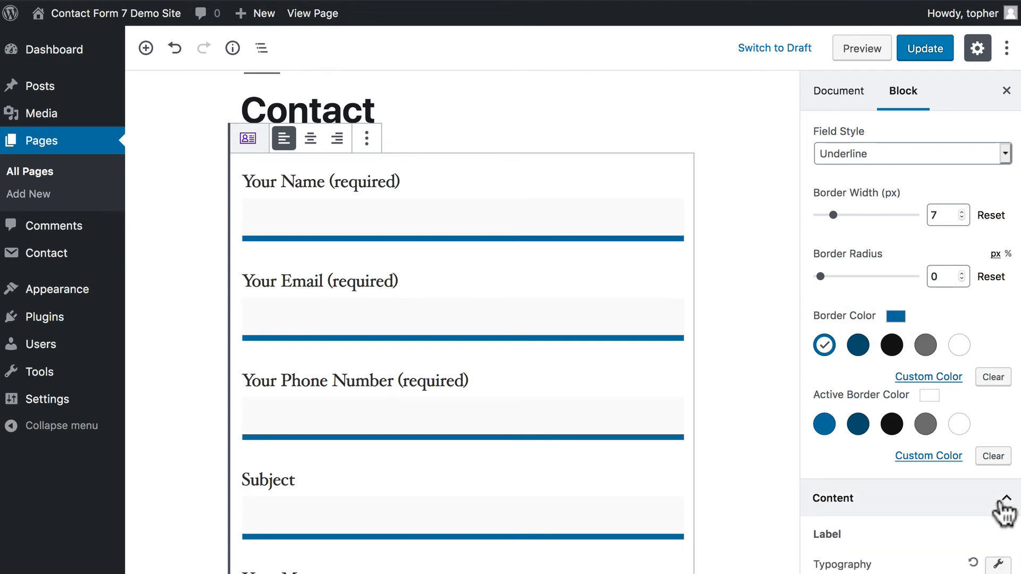
scroll(1004, 511, "down", 10)
scroll(933, 352, "up", 2)
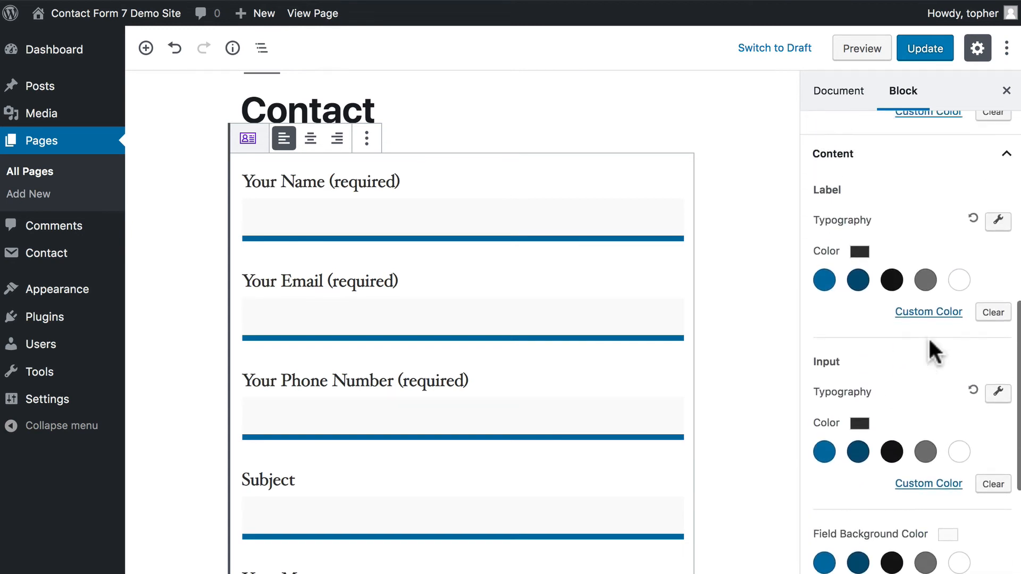
scroll(927, 337, "down", 5)
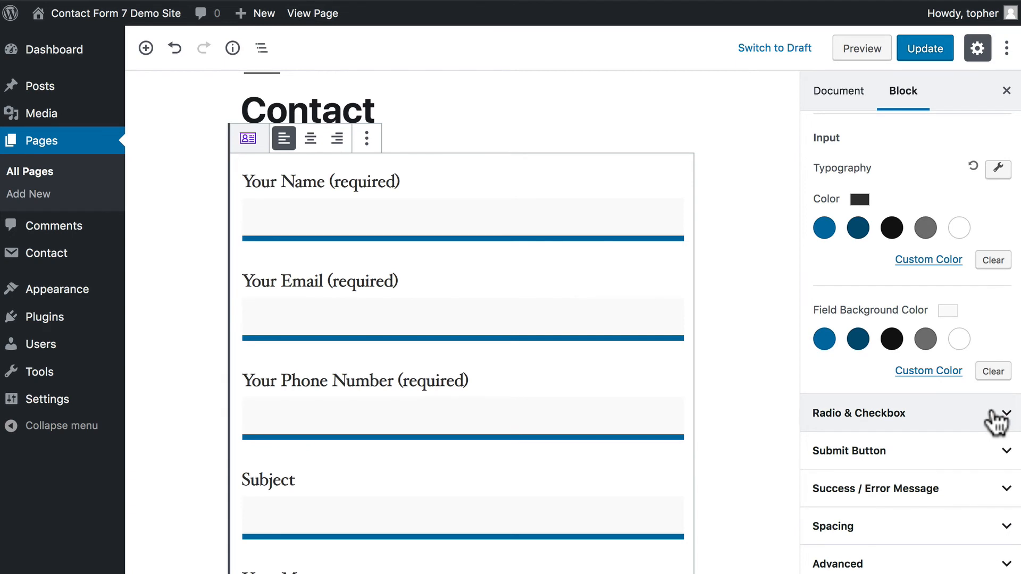
Step: Try the Right, Justified and Center alignments on the form's submit button, and return it to Left
scroll(542, 346, "down", 6)
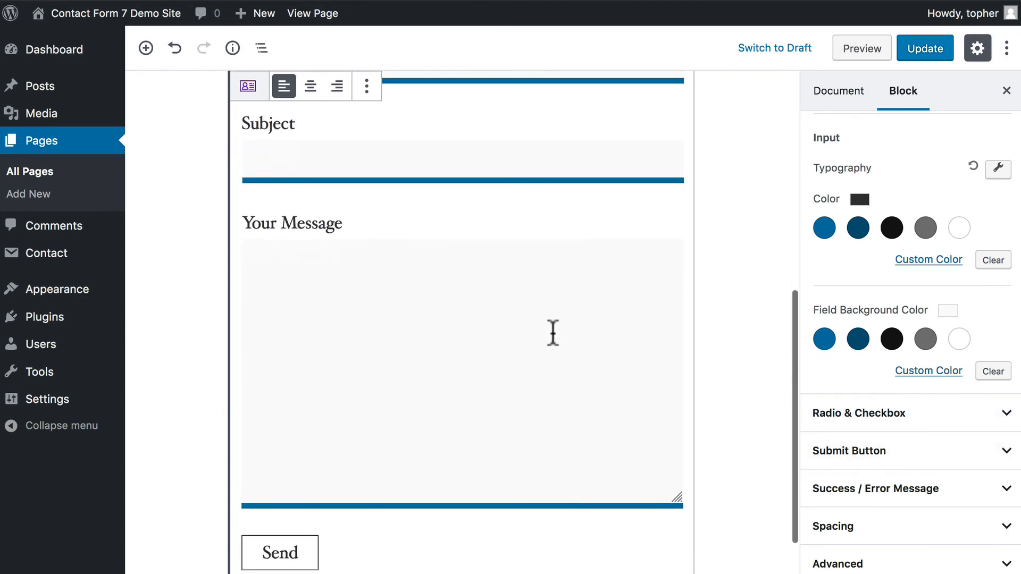
scroll(552, 308, "down", 2)
left_click(853, 456)
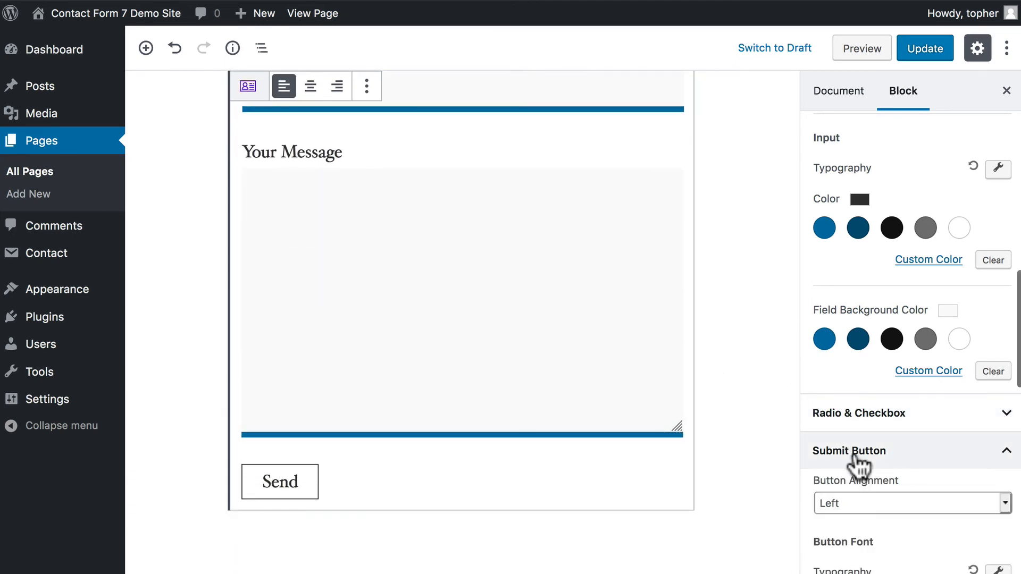
scroll(859, 467, "down", 4)
left_click(857, 297)
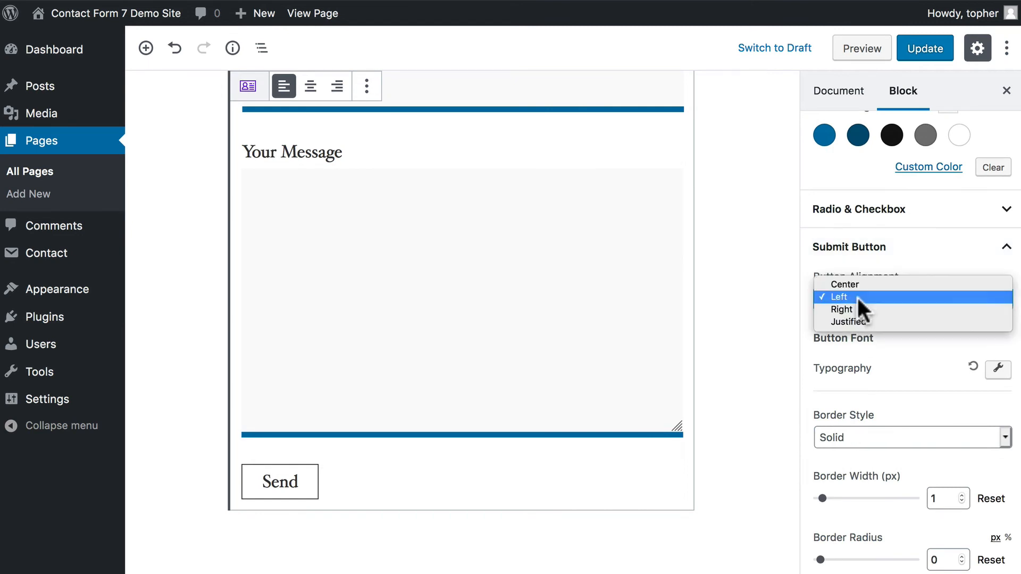
left_click(852, 308)
left_click(852, 297)
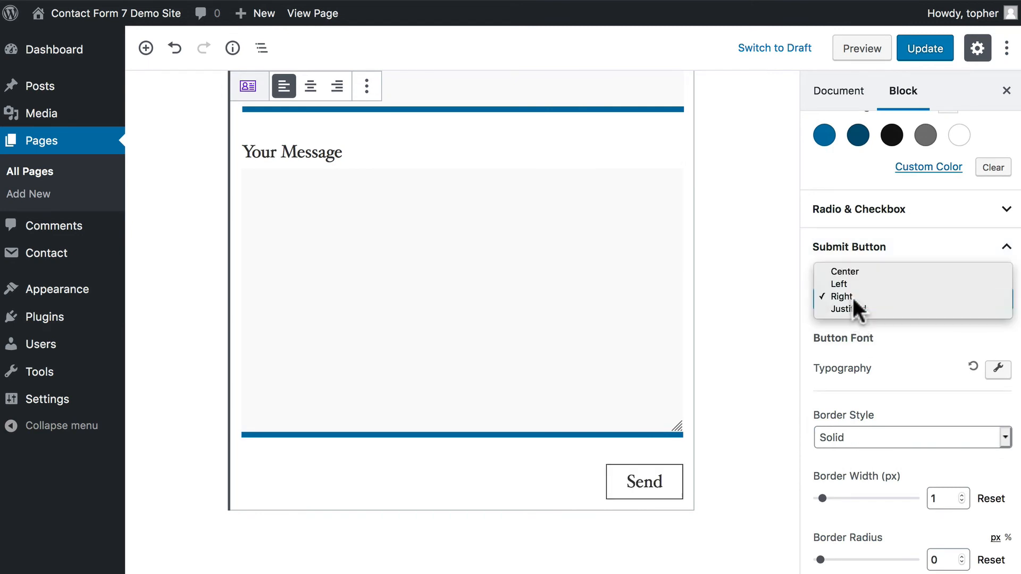
left_click(848, 309)
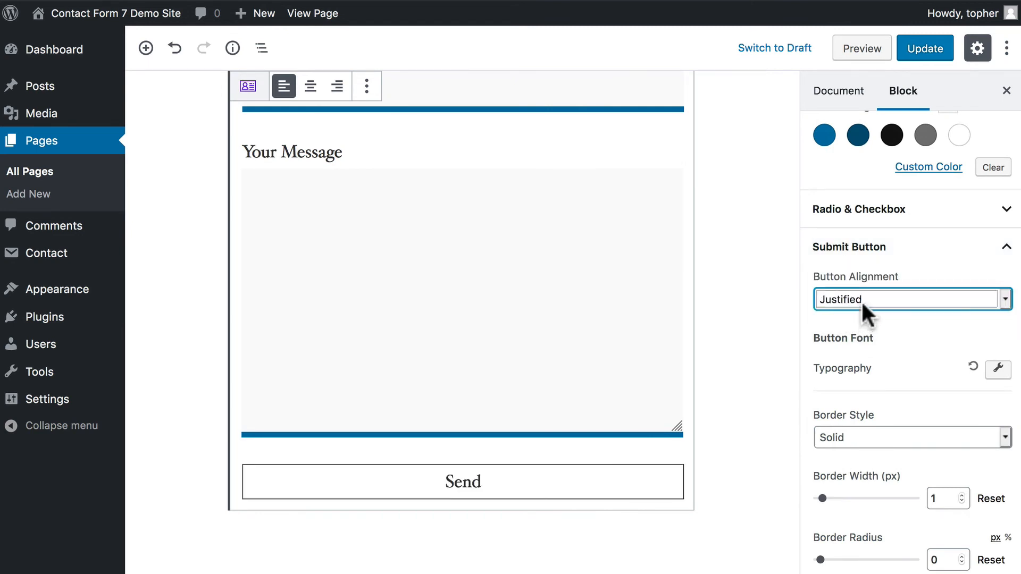
left_click(860, 299)
left_click(857, 257)
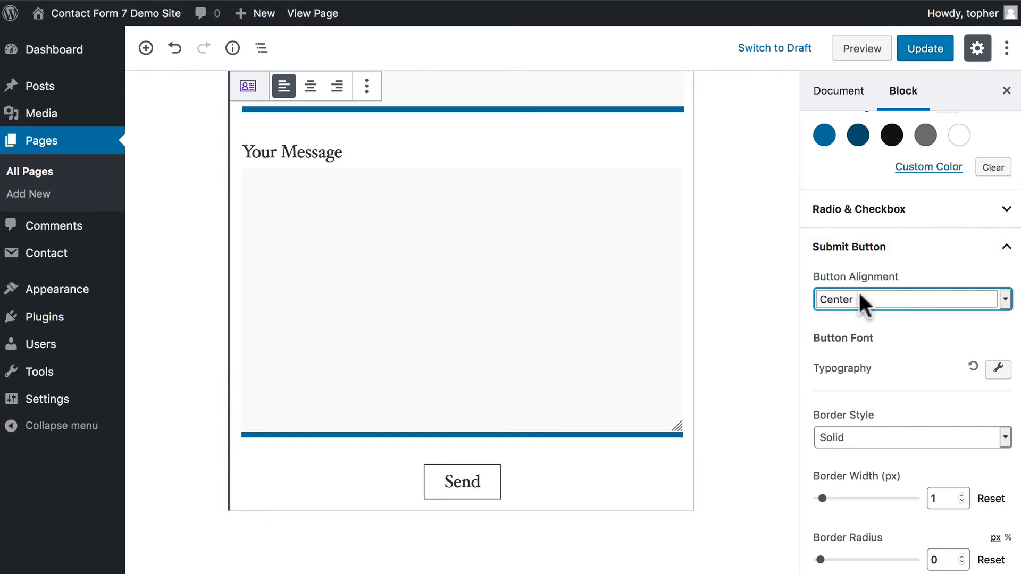
left_click(858, 293)
left_click(854, 307)
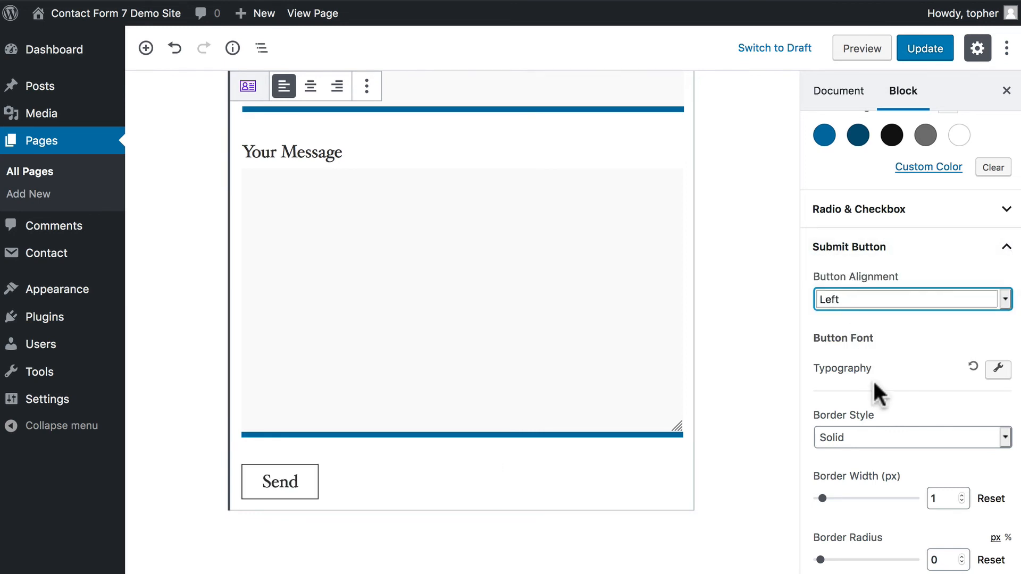
Step: Examine the submit button's border, color and padding options and the Success / Error Message settings
scroll(874, 382, "down", 5)
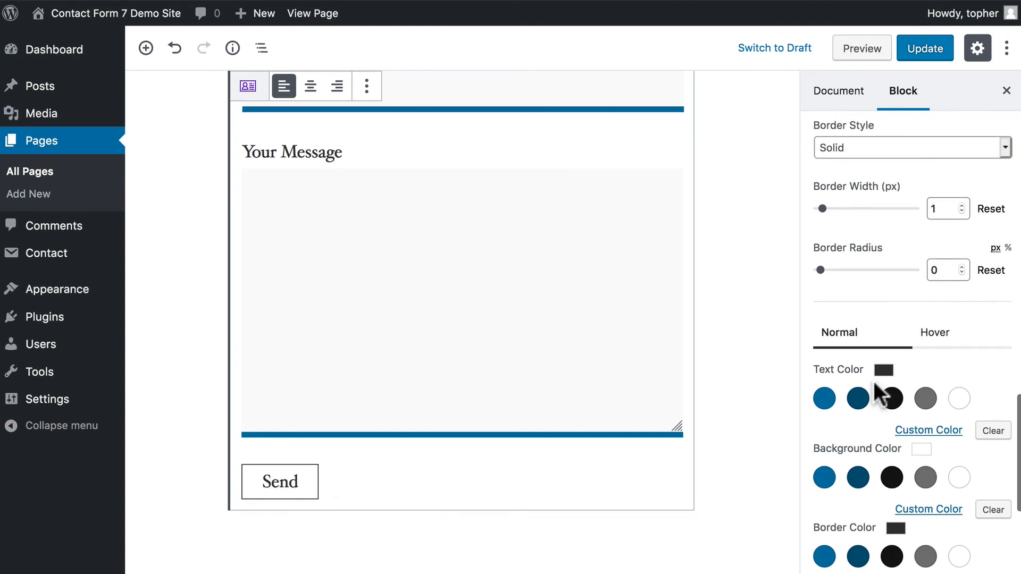
scroll(874, 383, "down", 5)
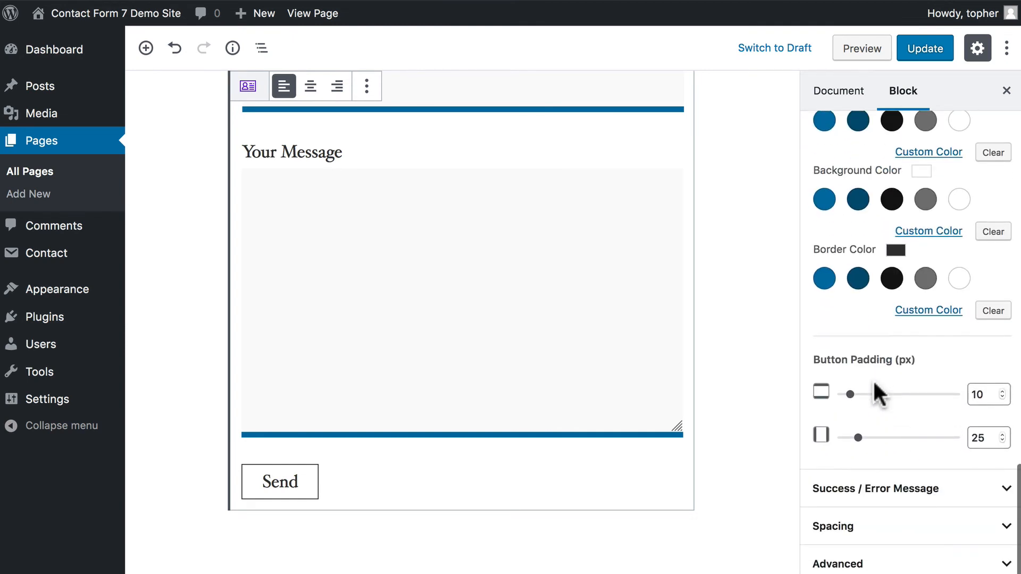
left_click(1003, 489)
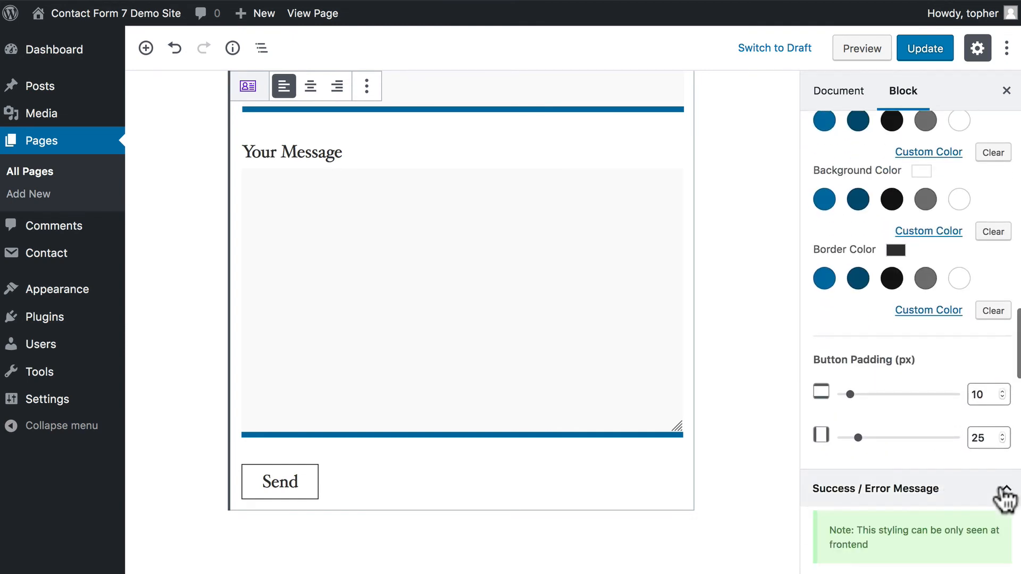
scroll(874, 208, "down", 5)
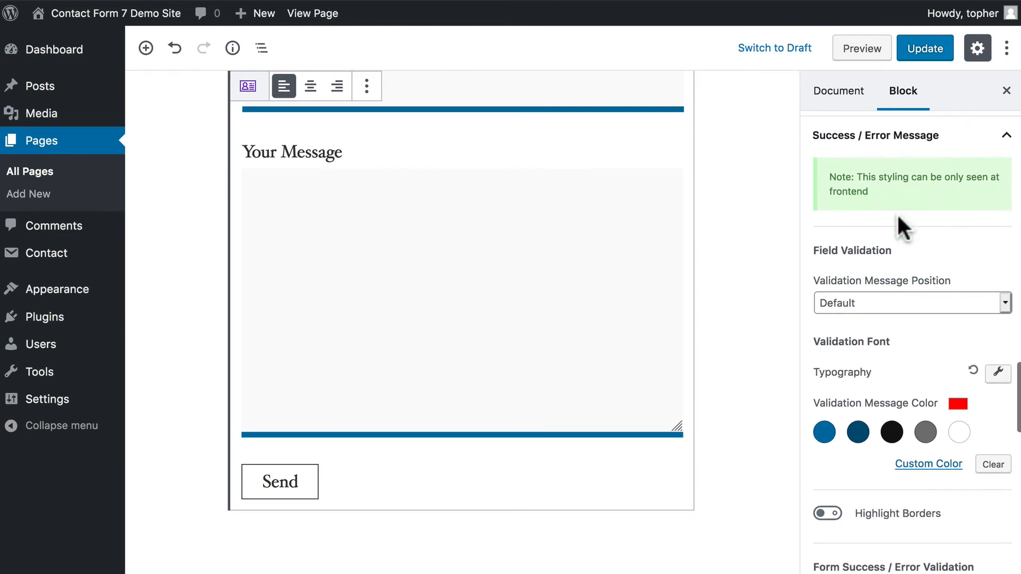
scroll(898, 218, "down", 10)
scroll(898, 222, "down", 3)
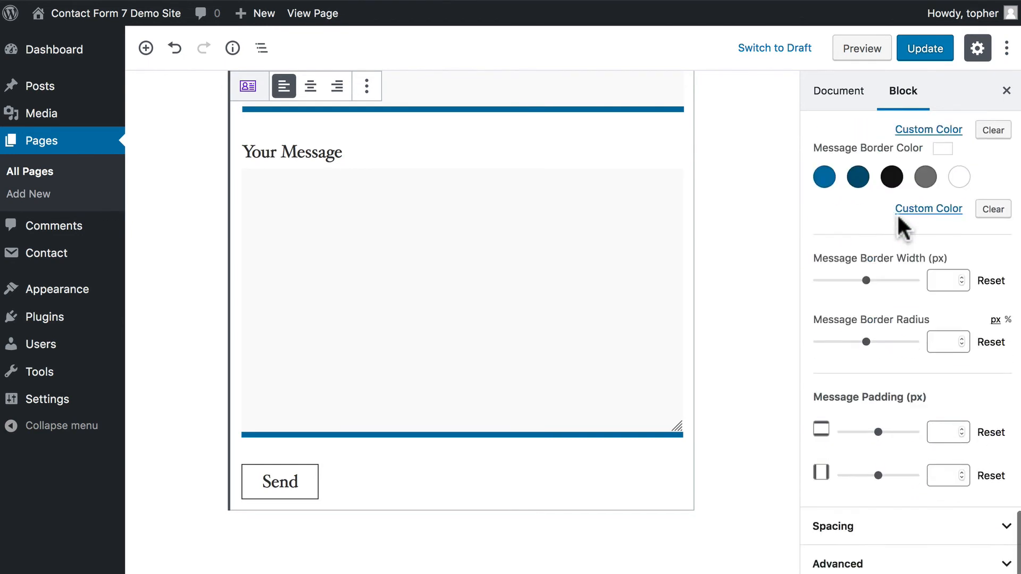
Step: Examine the block's Spacing and Advanced settings, and look over the styled form in the editor
left_click(938, 529)
scroll(937, 529, "down", 5)
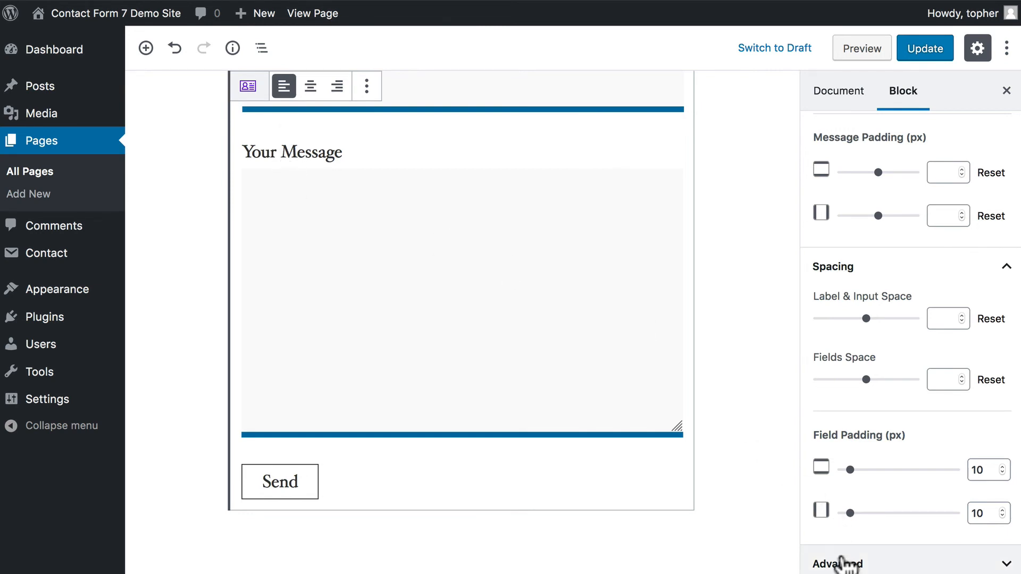
scroll(842, 563, "down", 1)
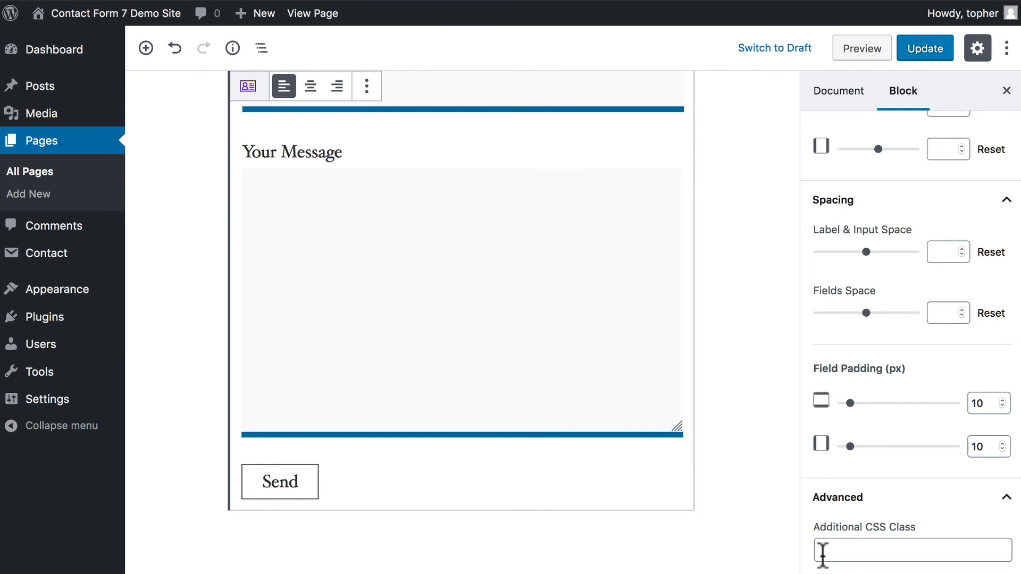
scroll(642, 376, "up", 8)
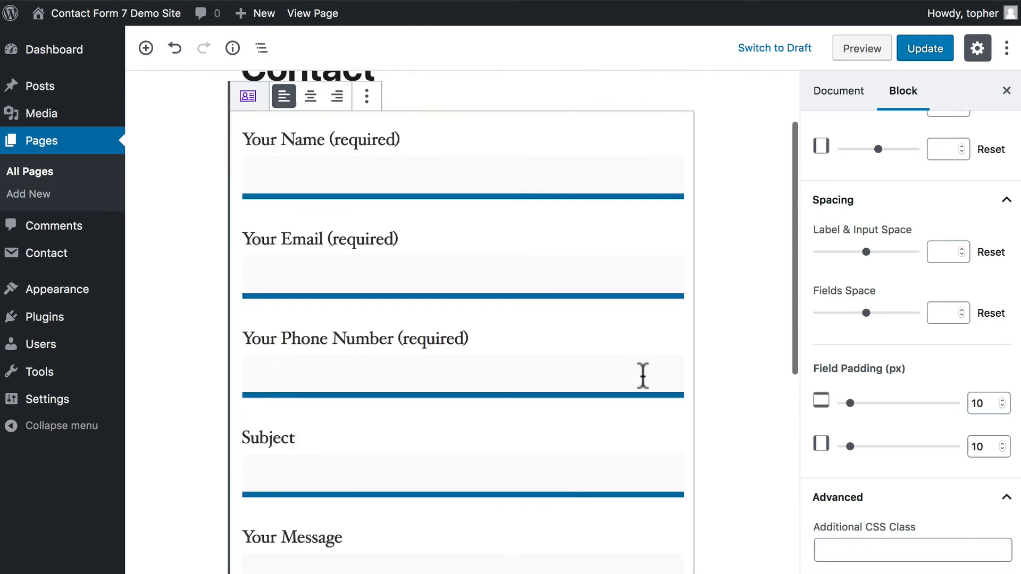
scroll(642, 376, "down", 8)
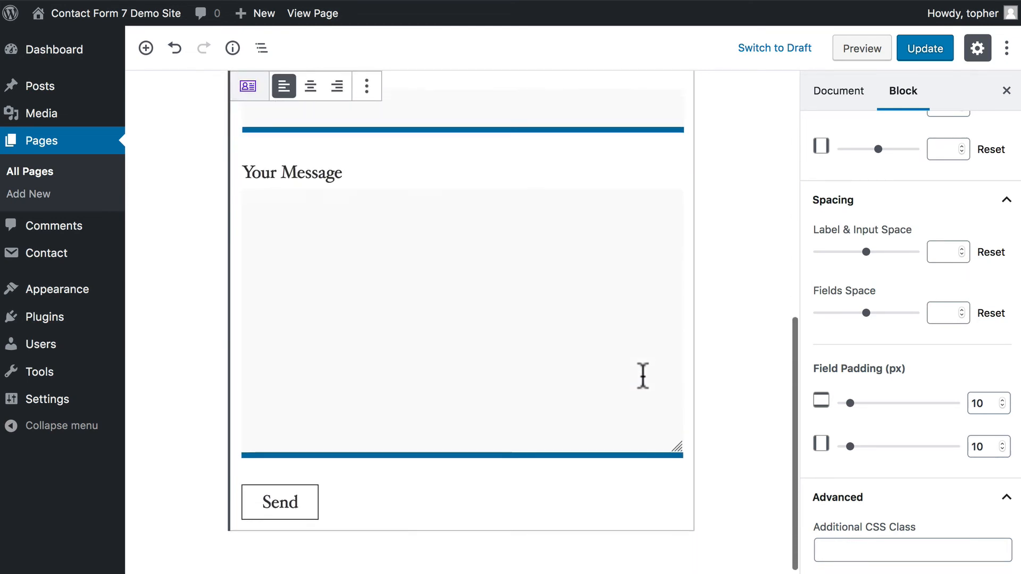
Step: Update the Contact page with the styled form, and reload the live page to check its fields and submit button
scroll(642, 376, "up", 8)
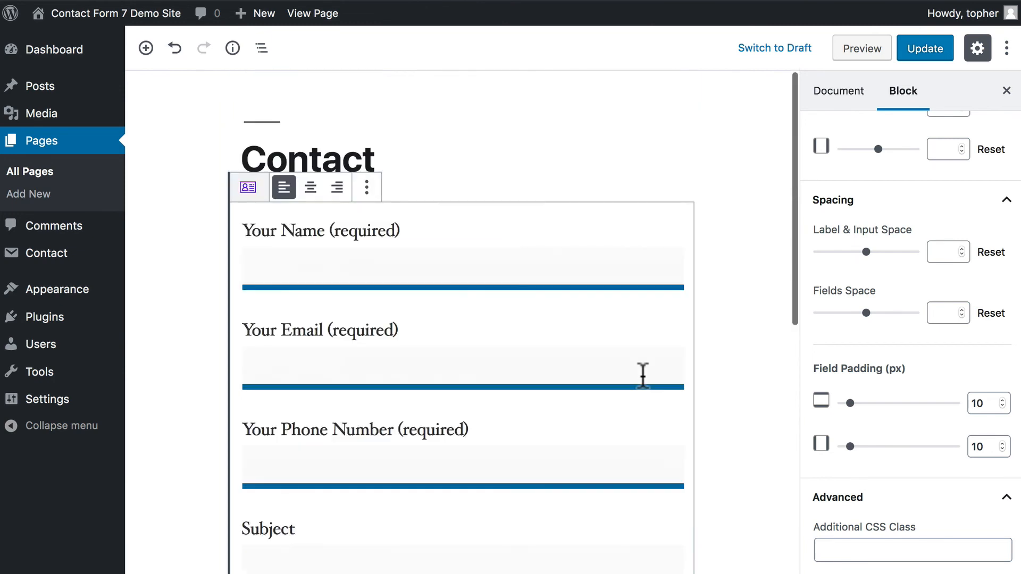
left_click(911, 47)
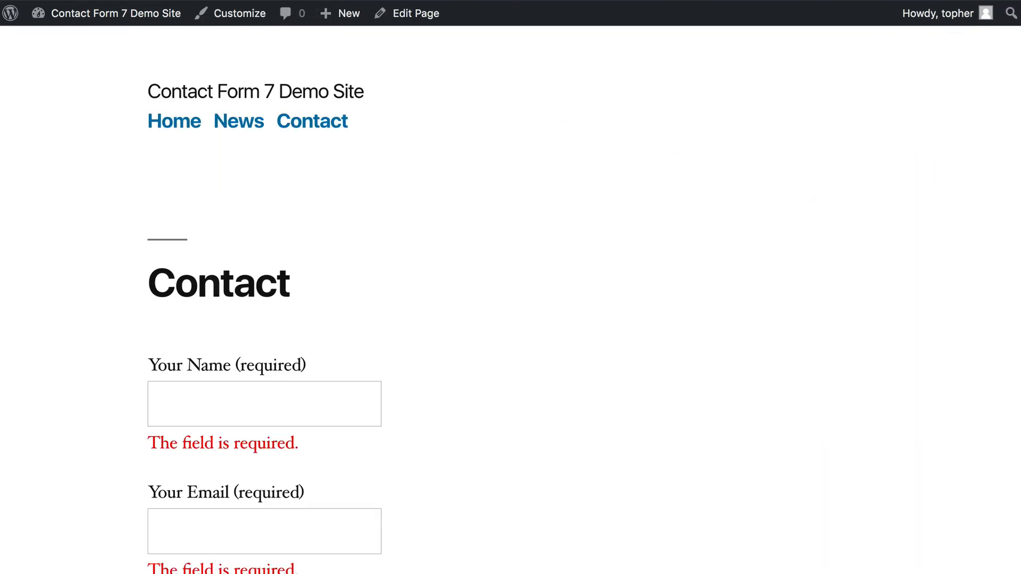
left_click(97, 18)
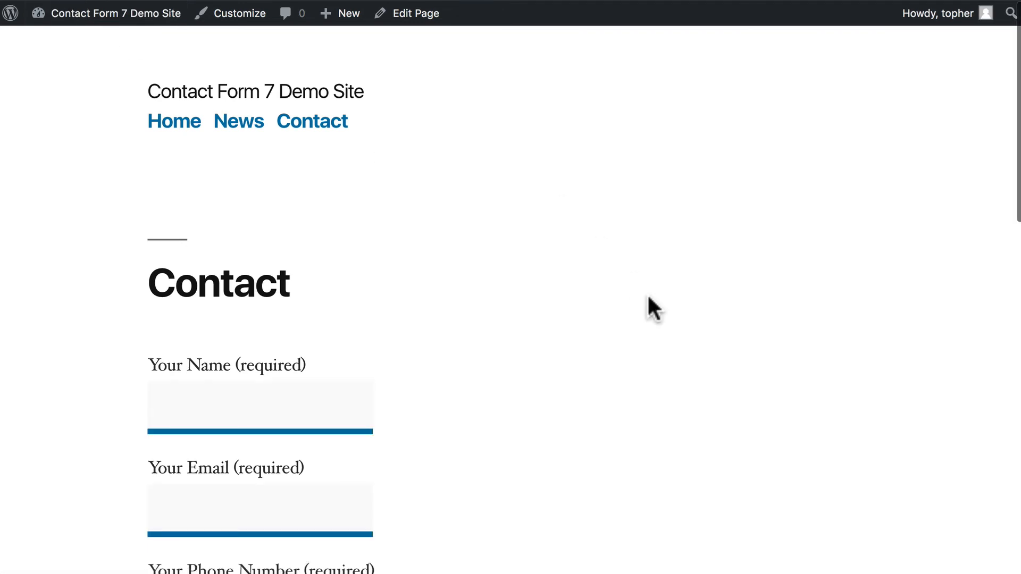
scroll(647, 292, "down", 7)
scroll(648, 297, "down", 5)
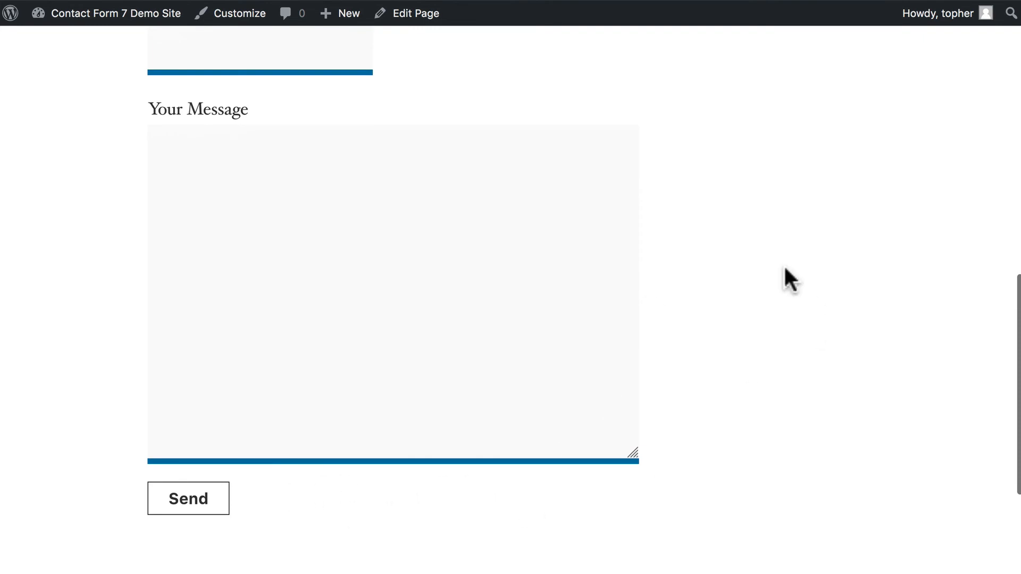
scroll(784, 269, "up", 10)
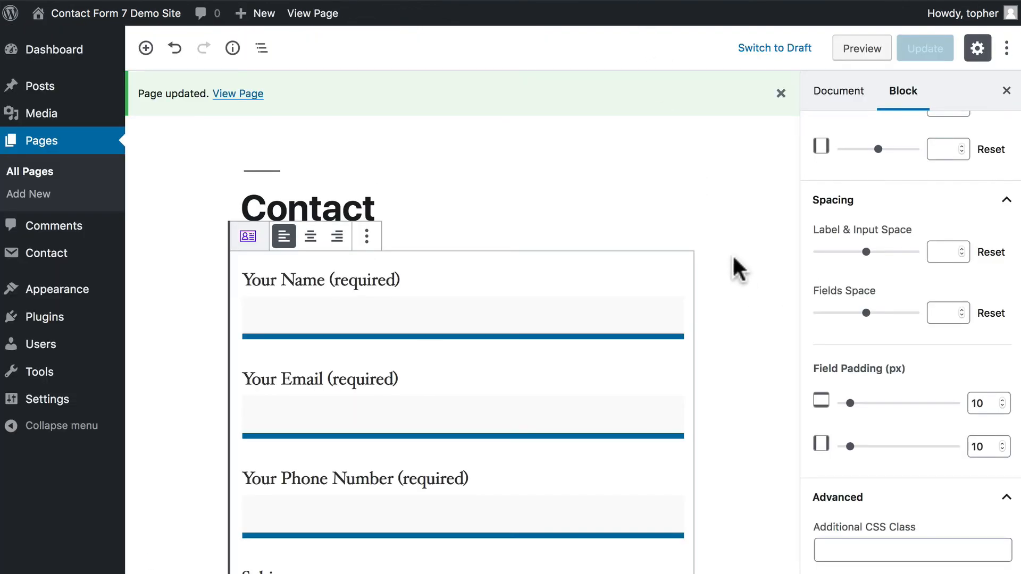
Step: Deselect the form block and look over the updated Contact page in the editor
left_click(733, 257)
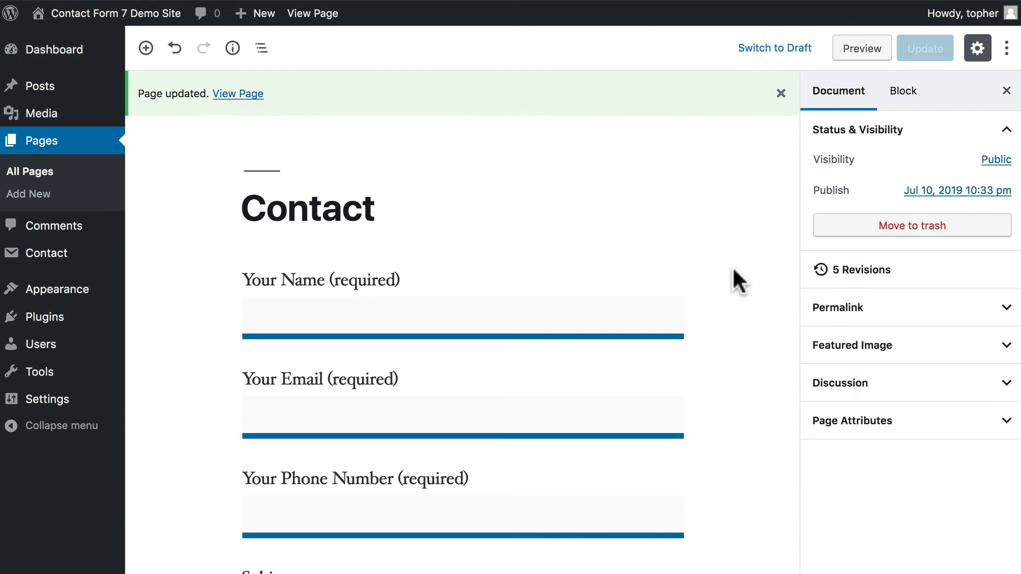
scroll(734, 269, "down", 6)
scroll(733, 269, "up", 6)
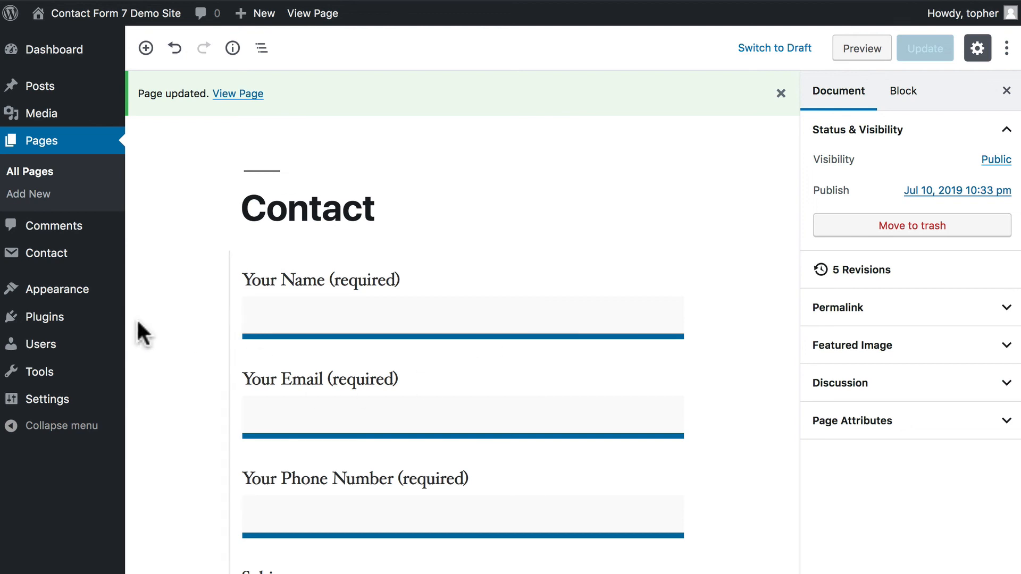
Step: Go from the installed plugins to adding a new one, and search the plugin directory for "contact form 7"
left_click(69, 325)
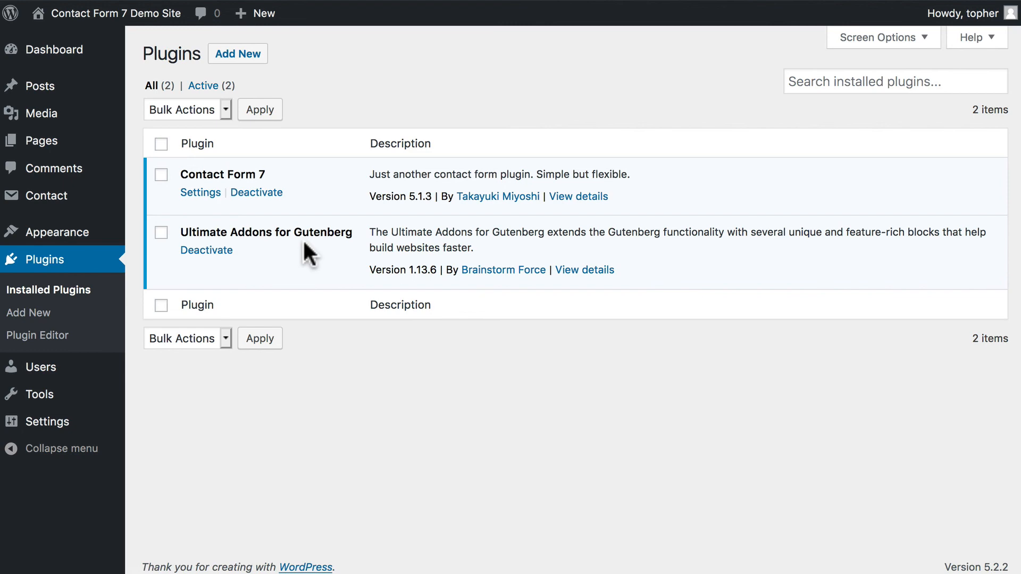
left_click(35, 314)
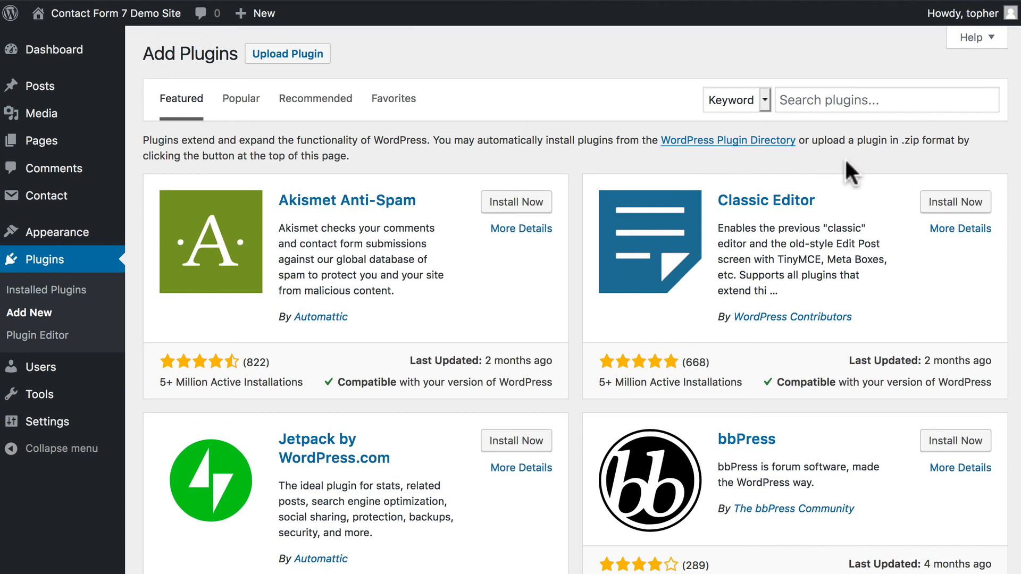
left_click(838, 100)
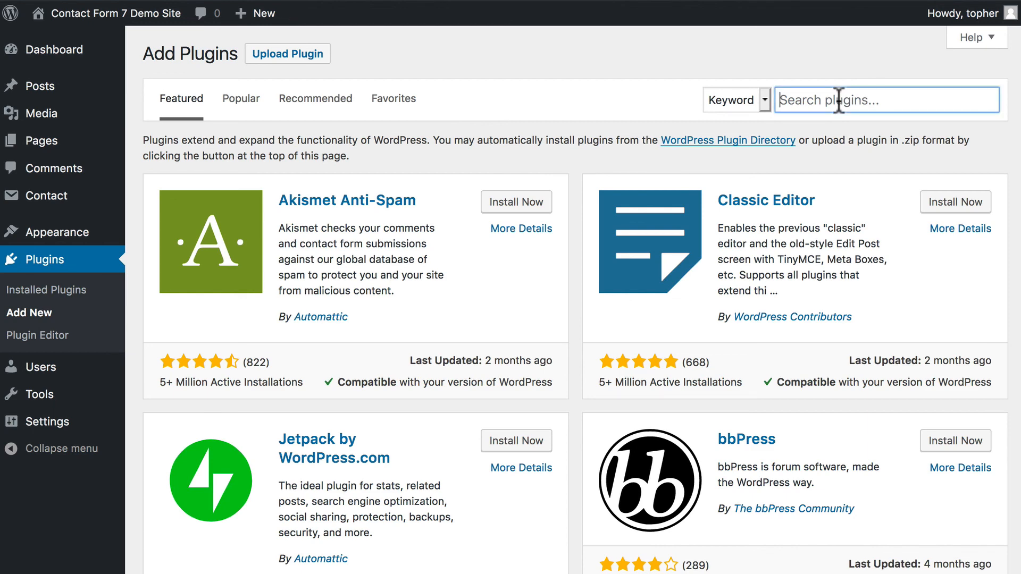
type("contact form 7")
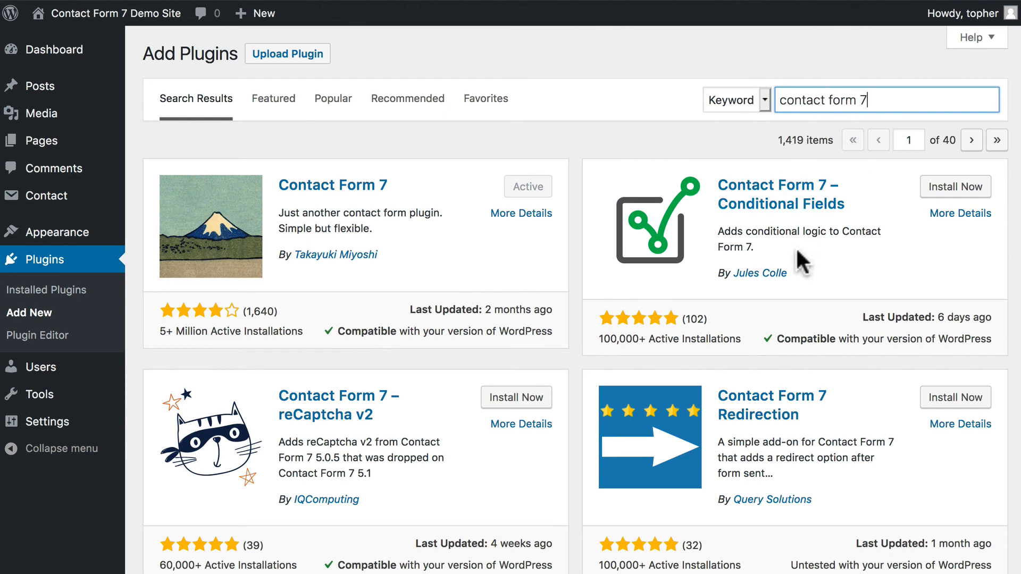
Step: Examine the add-on plugins for Contact Form 7 in the search results, such as those for spam protection, databases, payments and styling
scroll(796, 248, "down", 1)
scroll(797, 250, "down", 8)
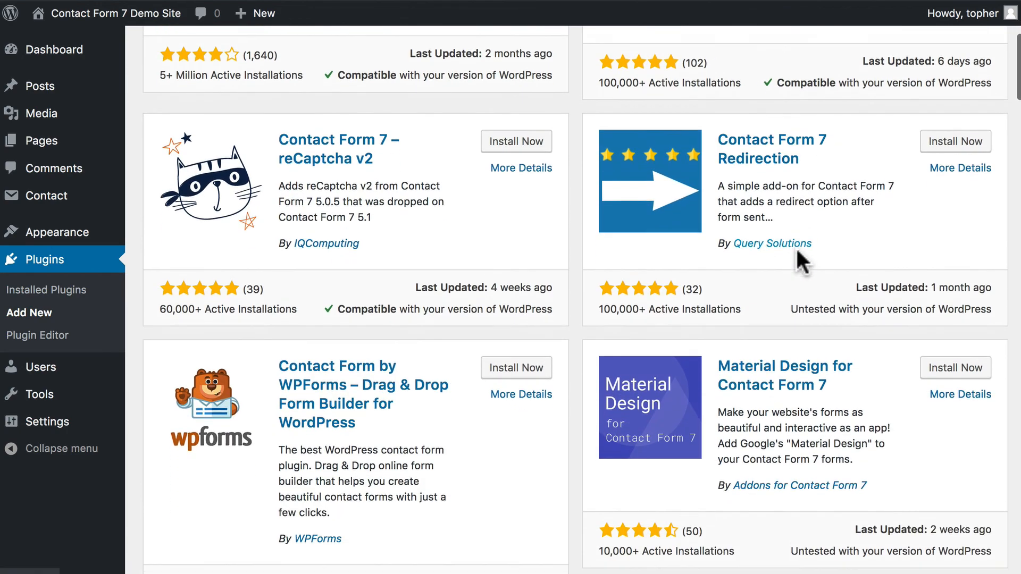
scroll(795, 246, "down", 6)
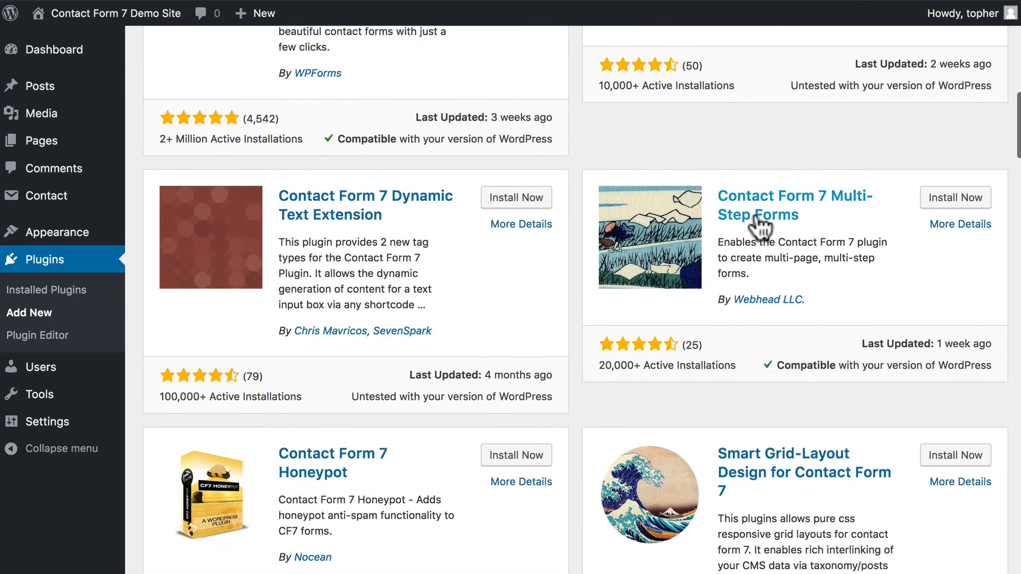
scroll(761, 217, "down", 5)
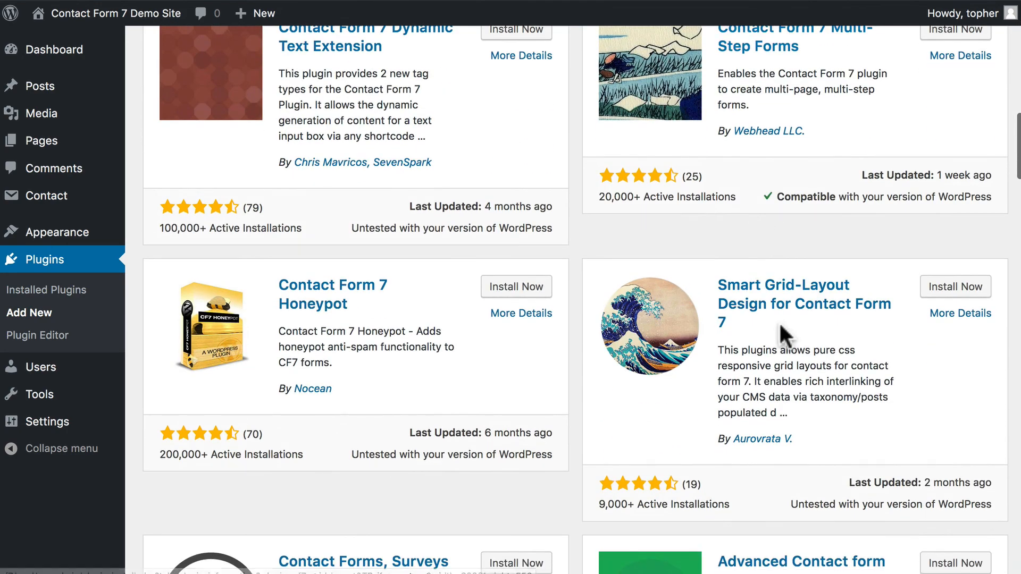
scroll(780, 326, "down", 5)
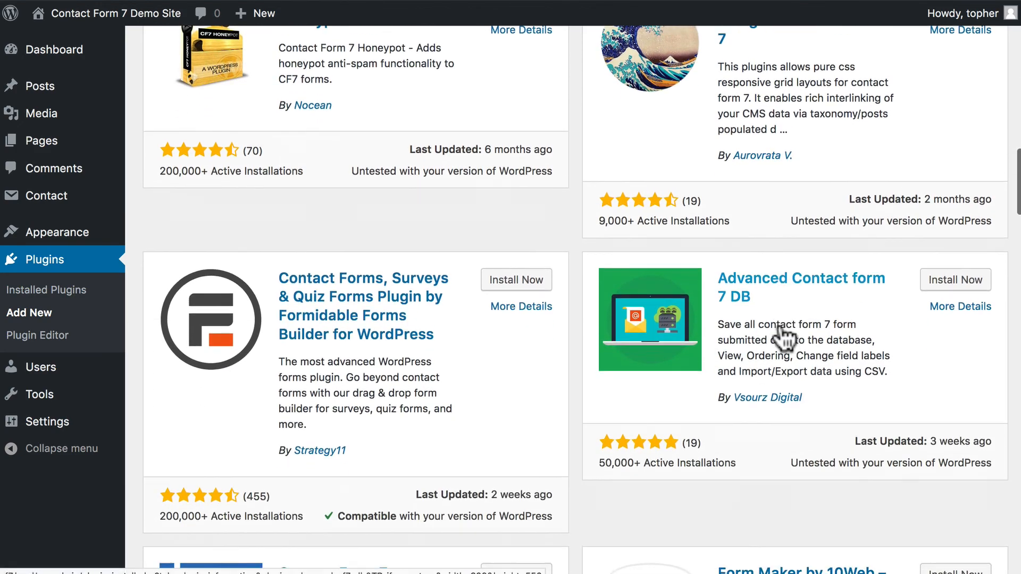
scroll(779, 335, "down", 5)
scroll(782, 274, "up", 4)
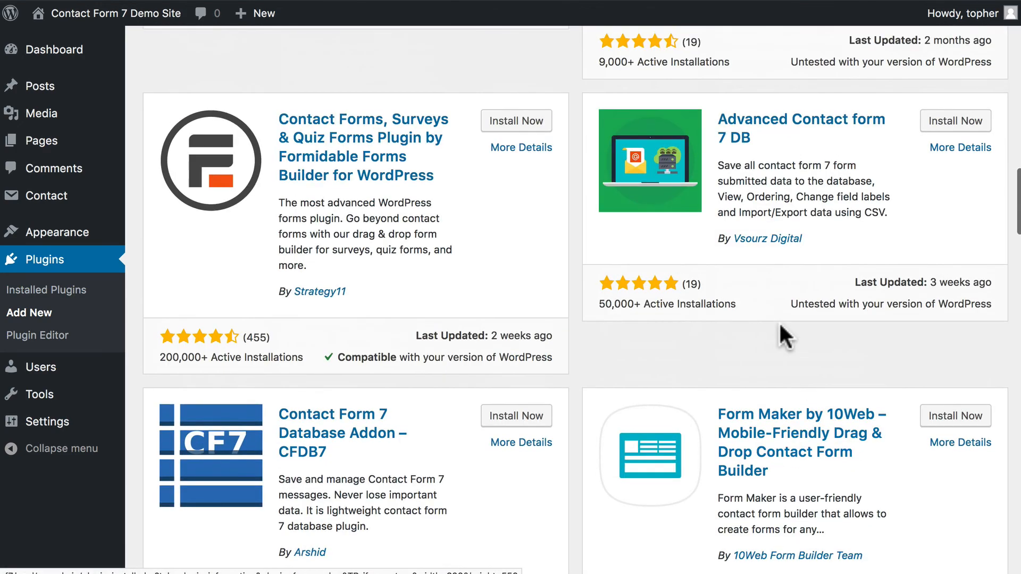
scroll(757, 136, "down", 10)
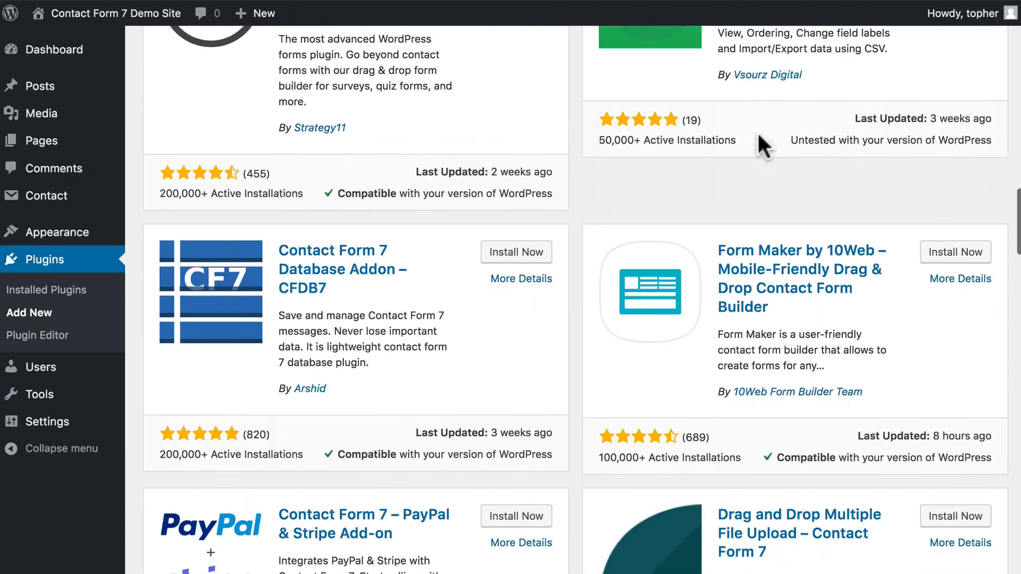
scroll(757, 131, "down", 12)
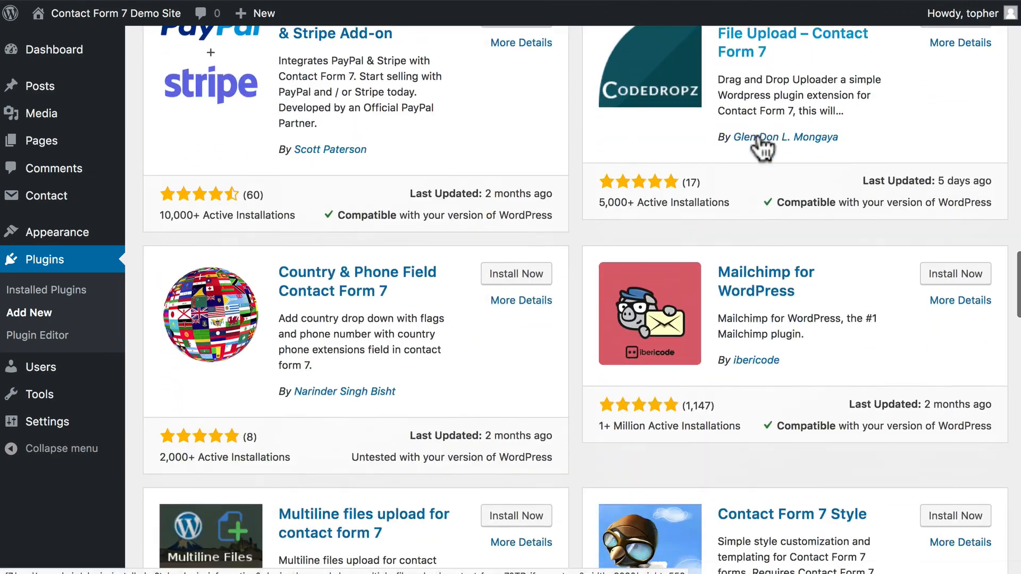
scroll(757, 131, "down", 8)
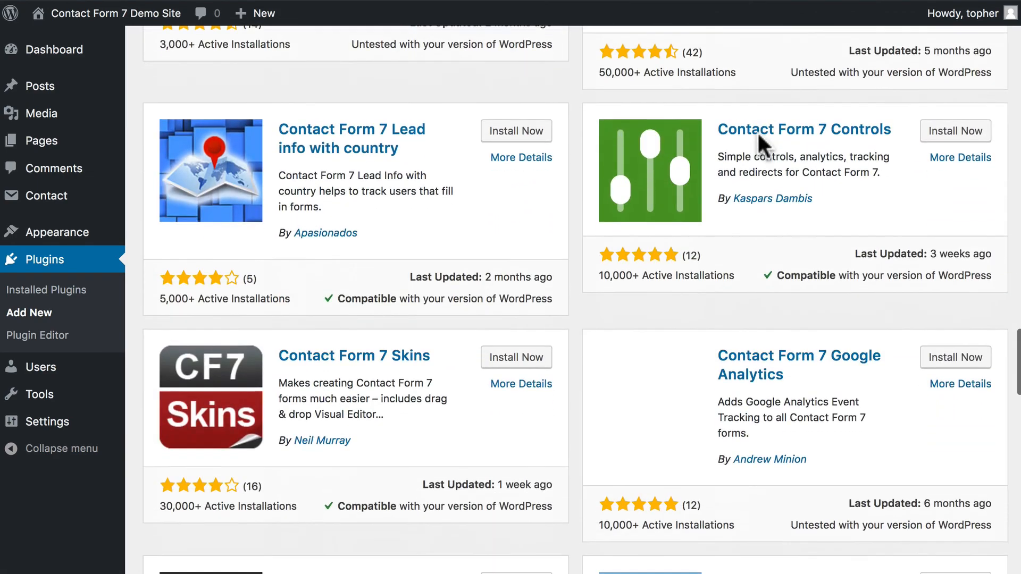